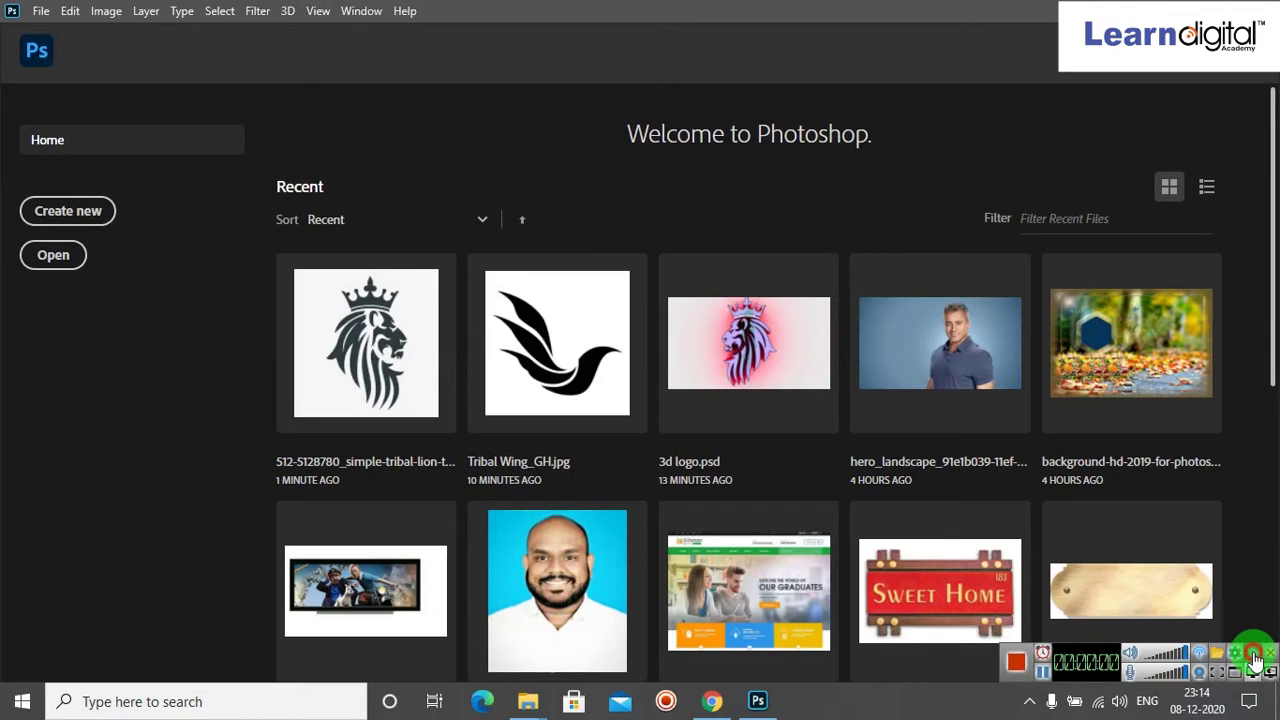
Open the New Document dialog with the 1080p preset: 1920 x 1080 px, 300 ppi, RGB, white.
click(1254, 658)
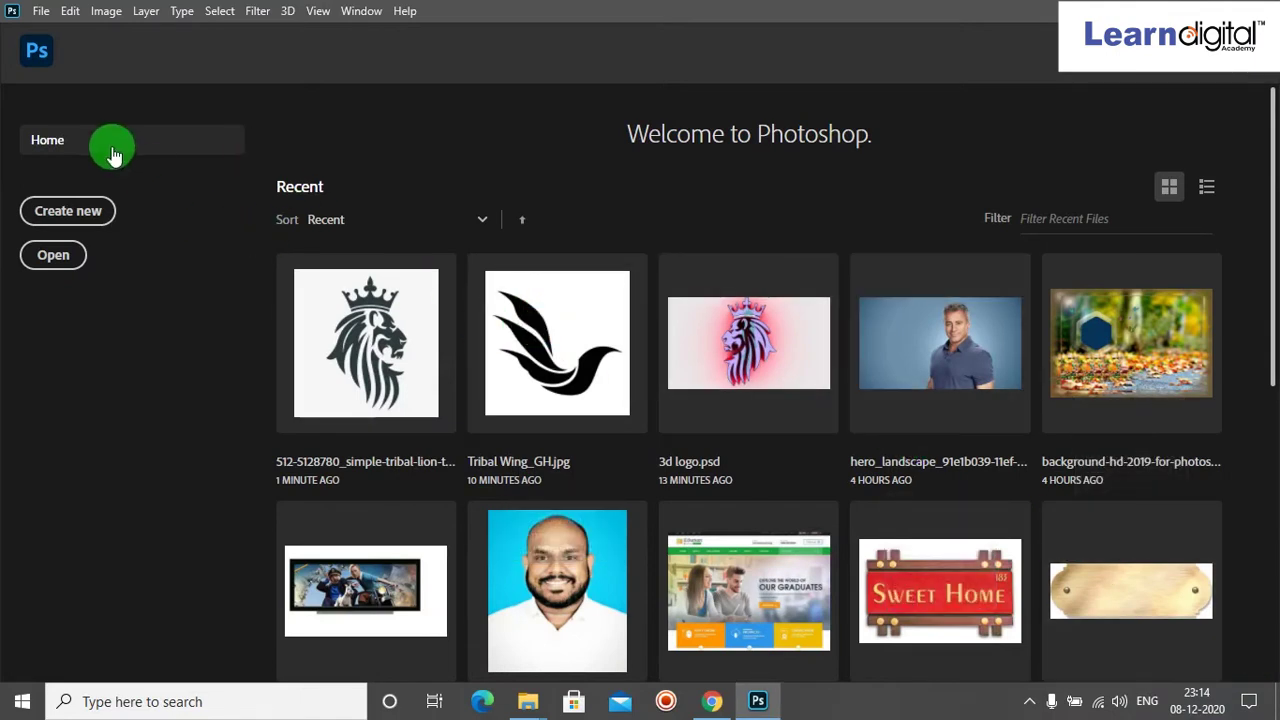
click(41, 14)
click(41, 14)
click(207, 148)
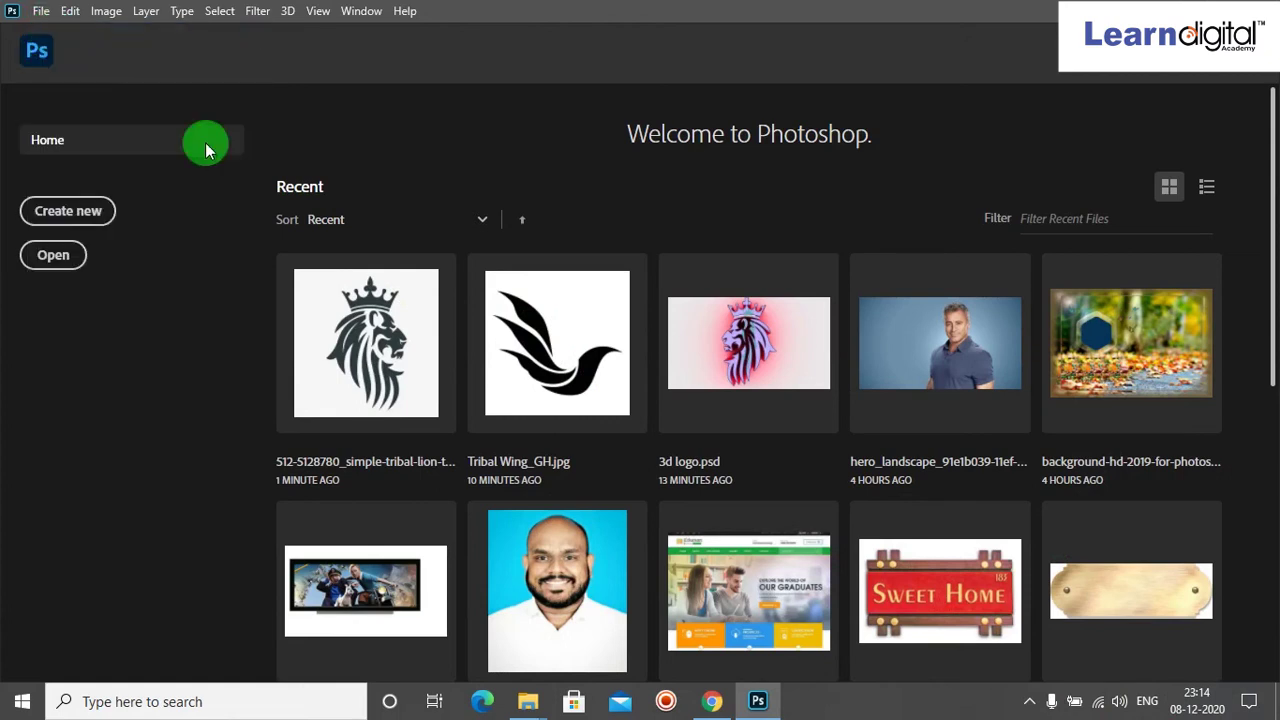
click(690, 333)
Create the 1920 x 1080 px document from the 1080p preset and unlock Background into Layer 0.
key(ctrl+n)
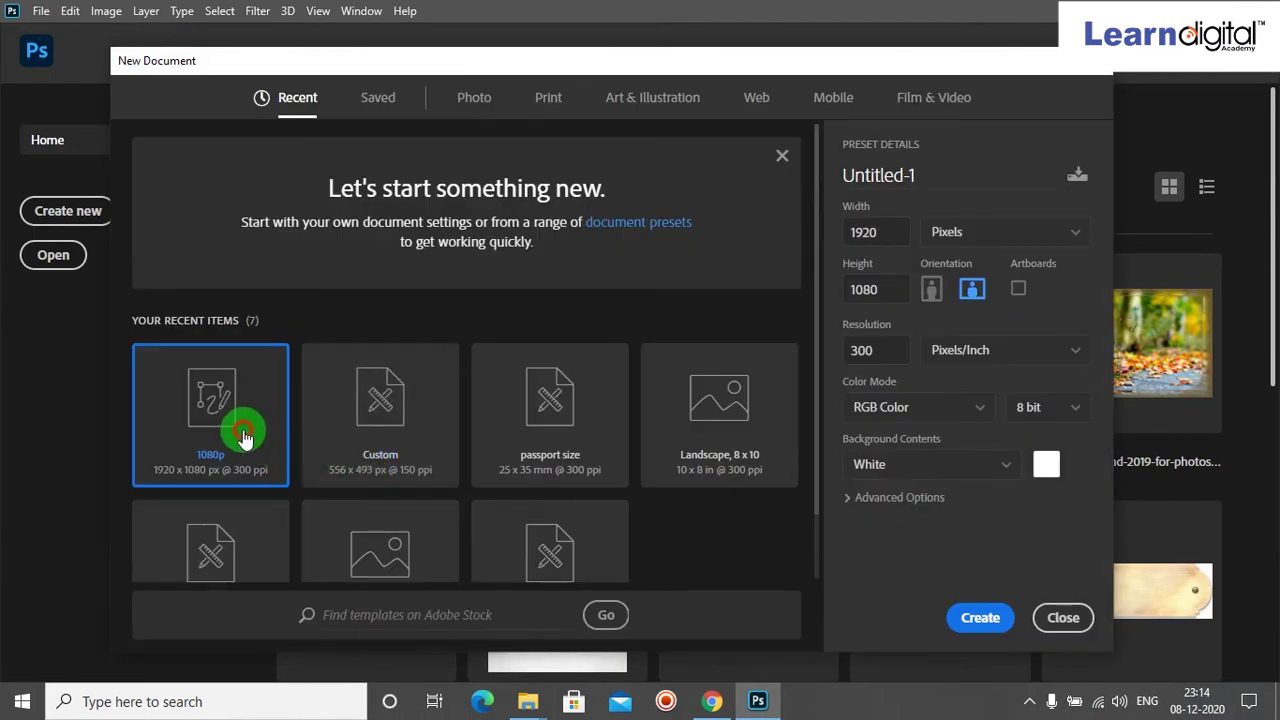
click(980, 612)
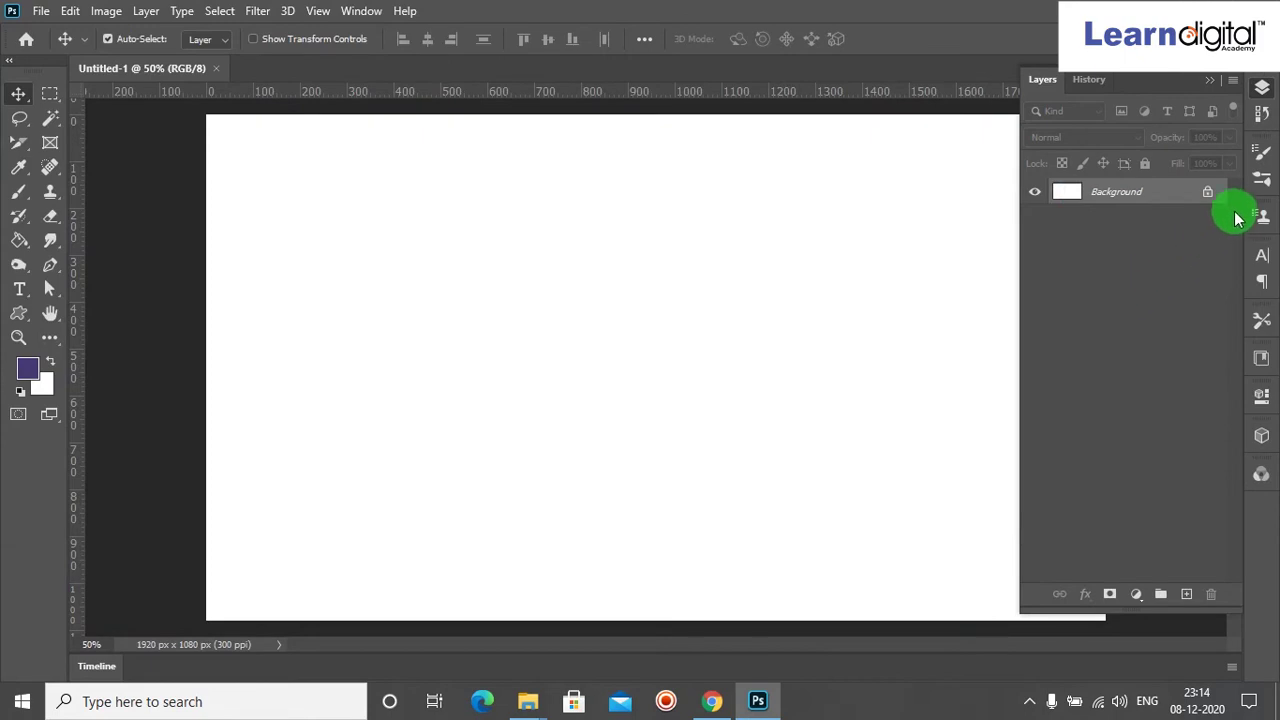
click(1208, 196)
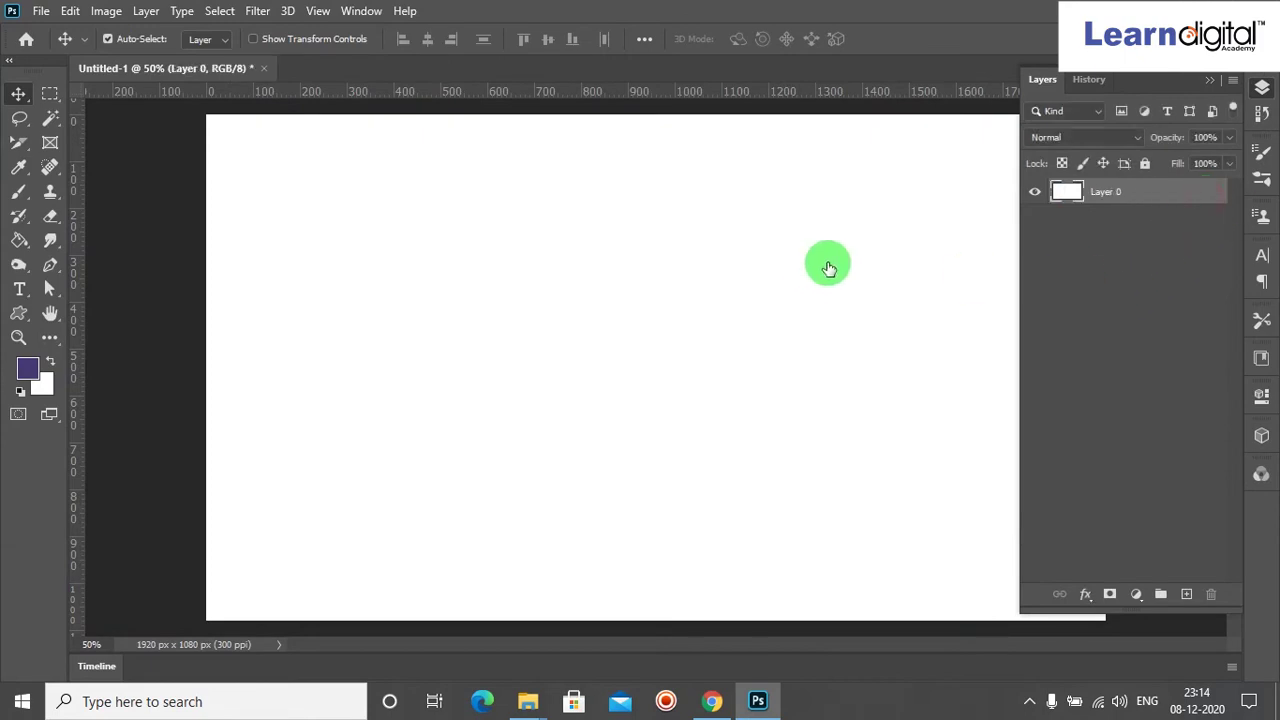
key(h)
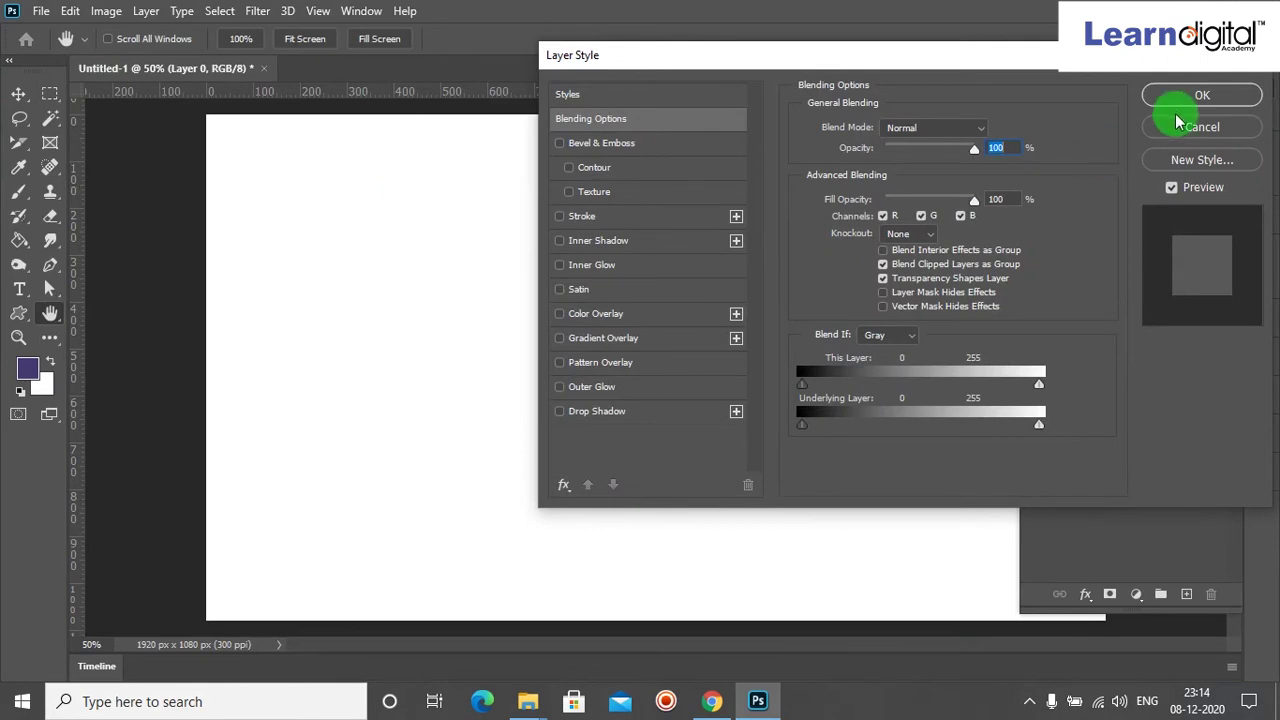
click(1200, 96)
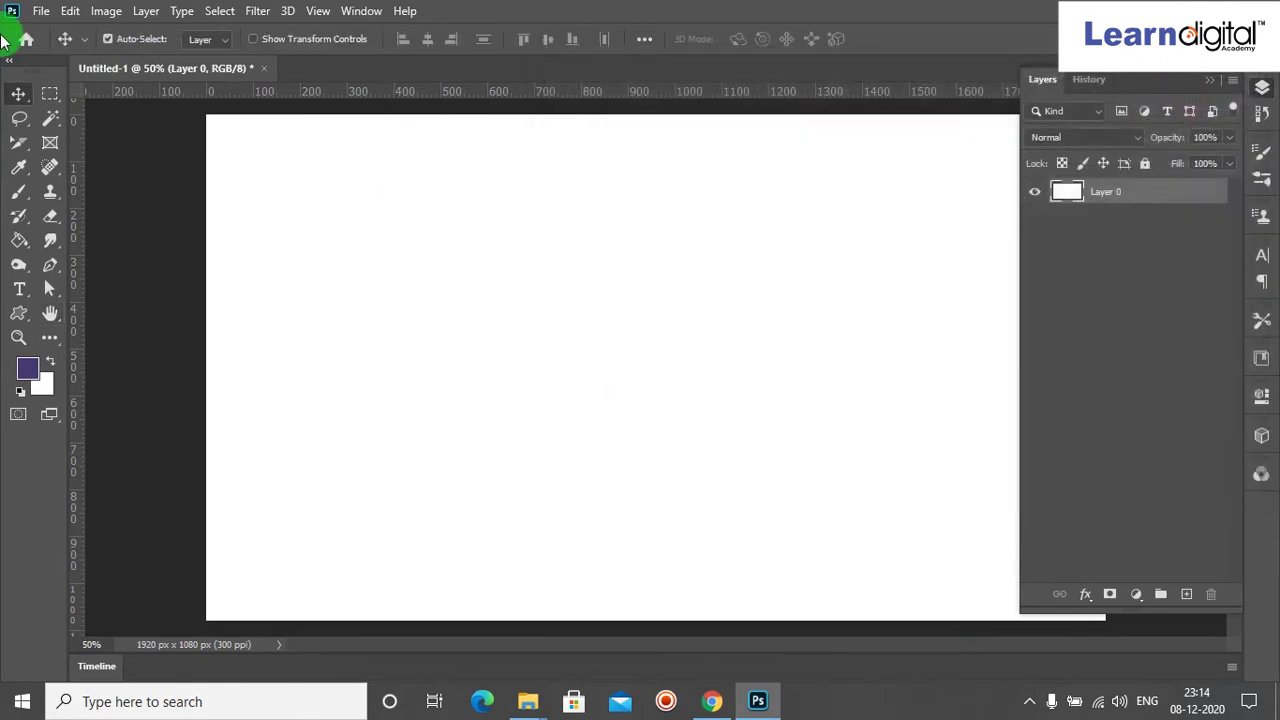
click(40, 11)
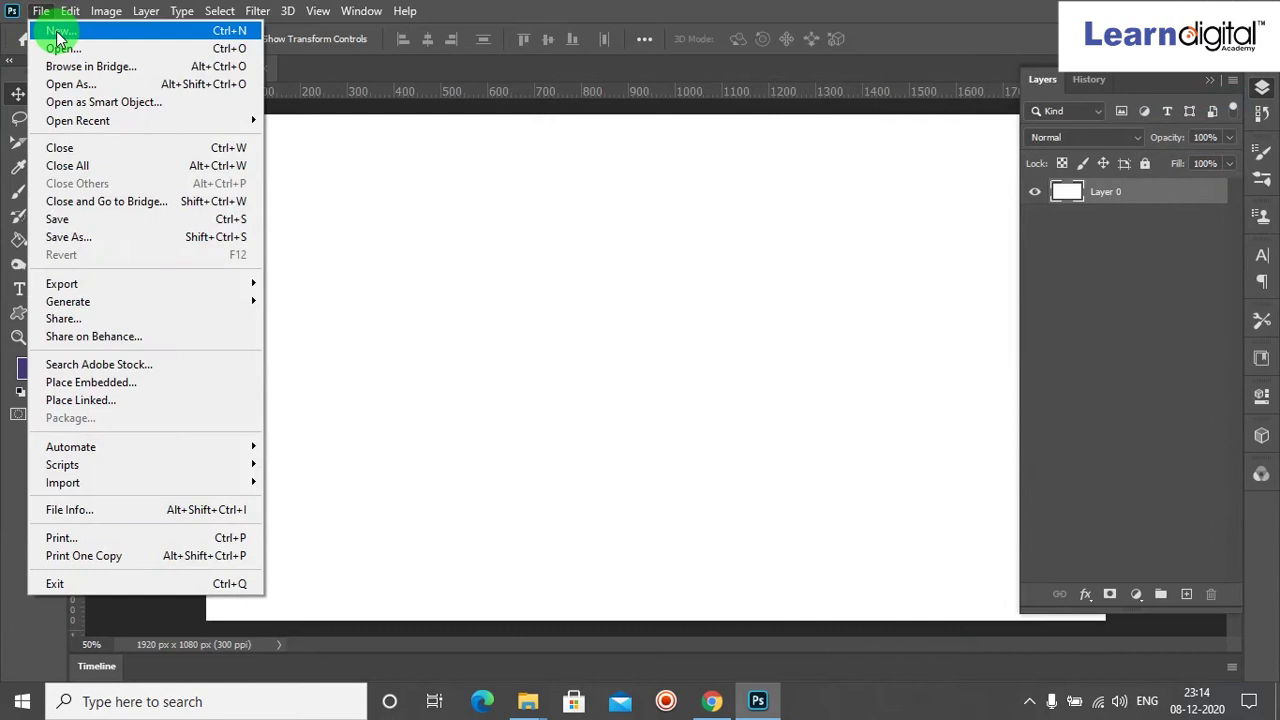
click(60, 48)
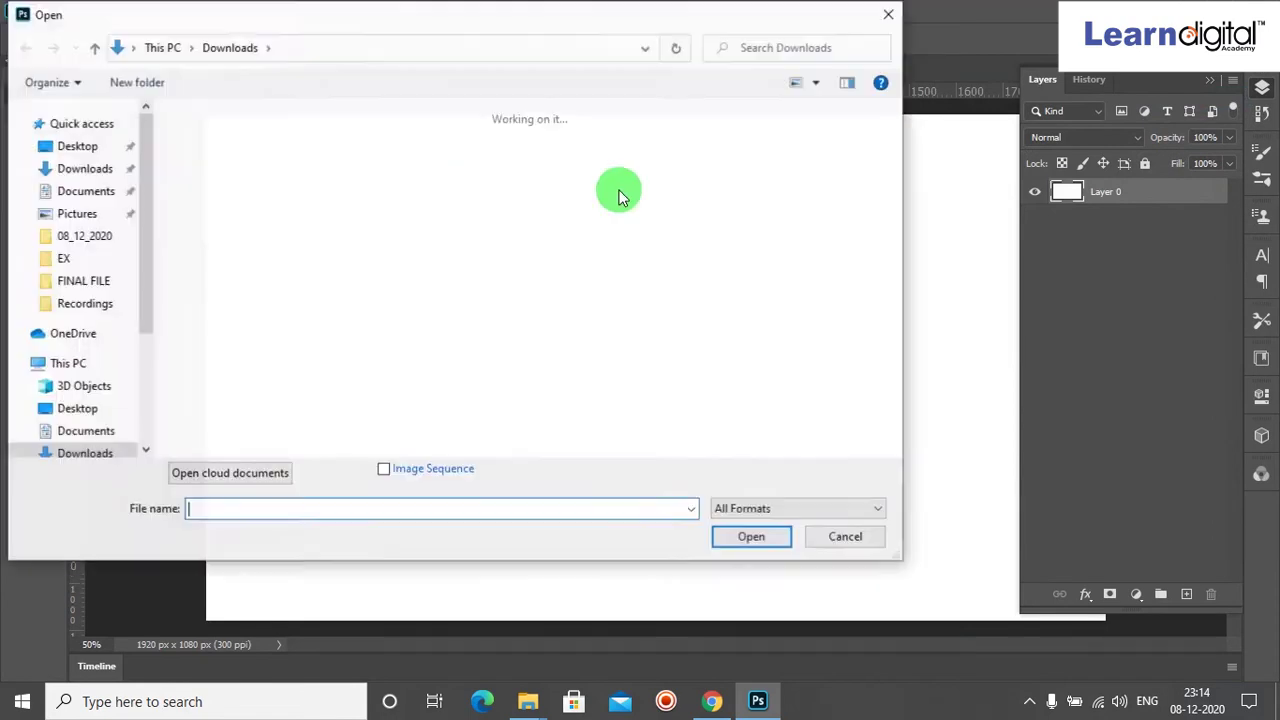
click(320, 205)
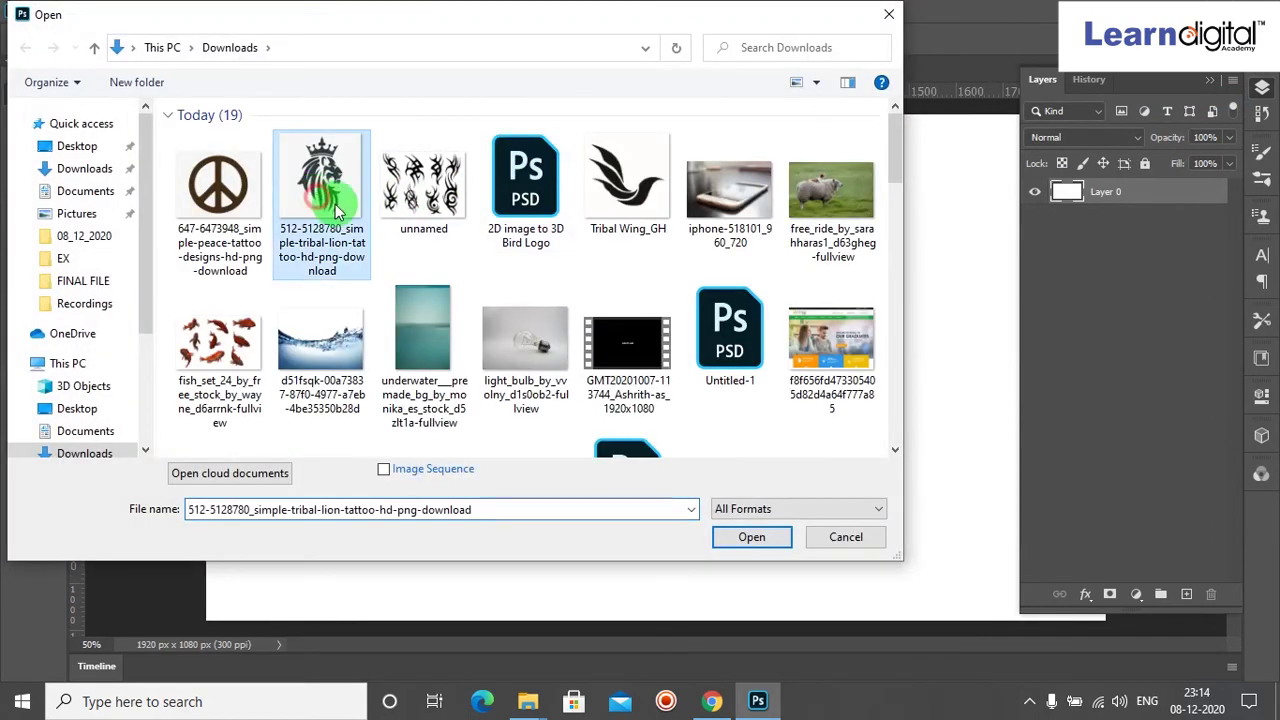
click(731, 541)
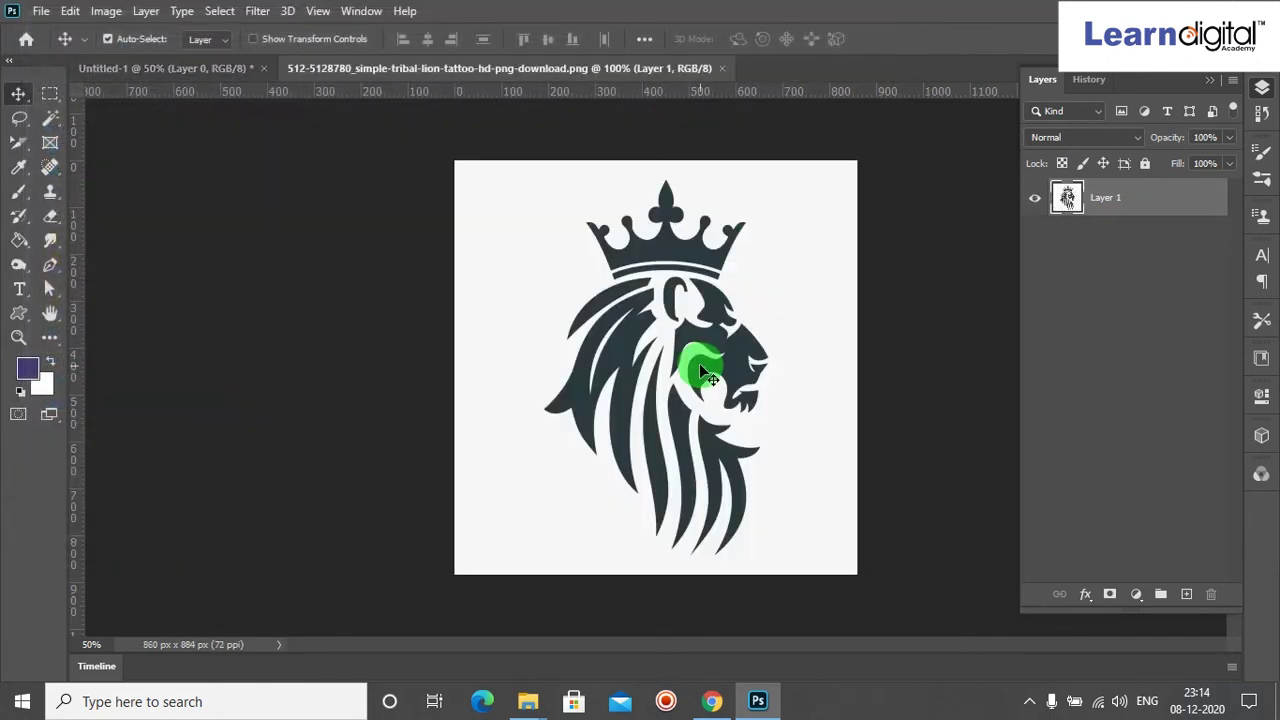
Delete the white background around the lion with the Magic Wand.
key(w)
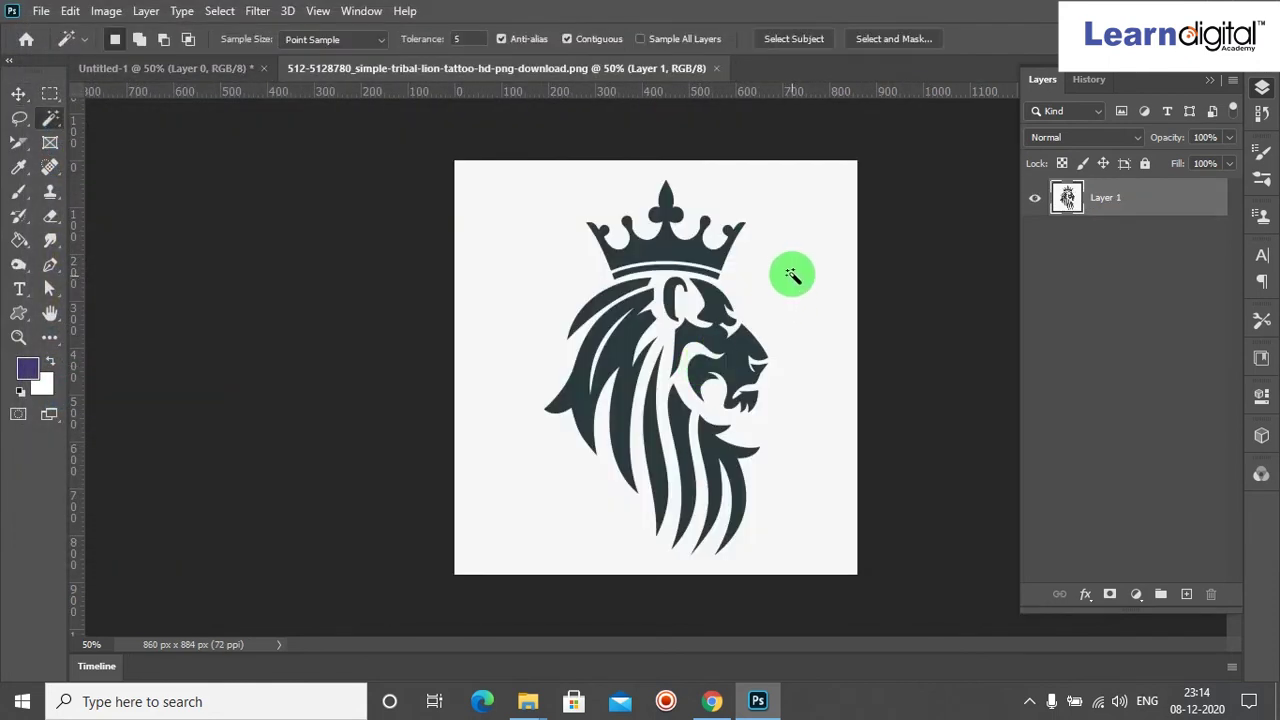
click(792, 266)
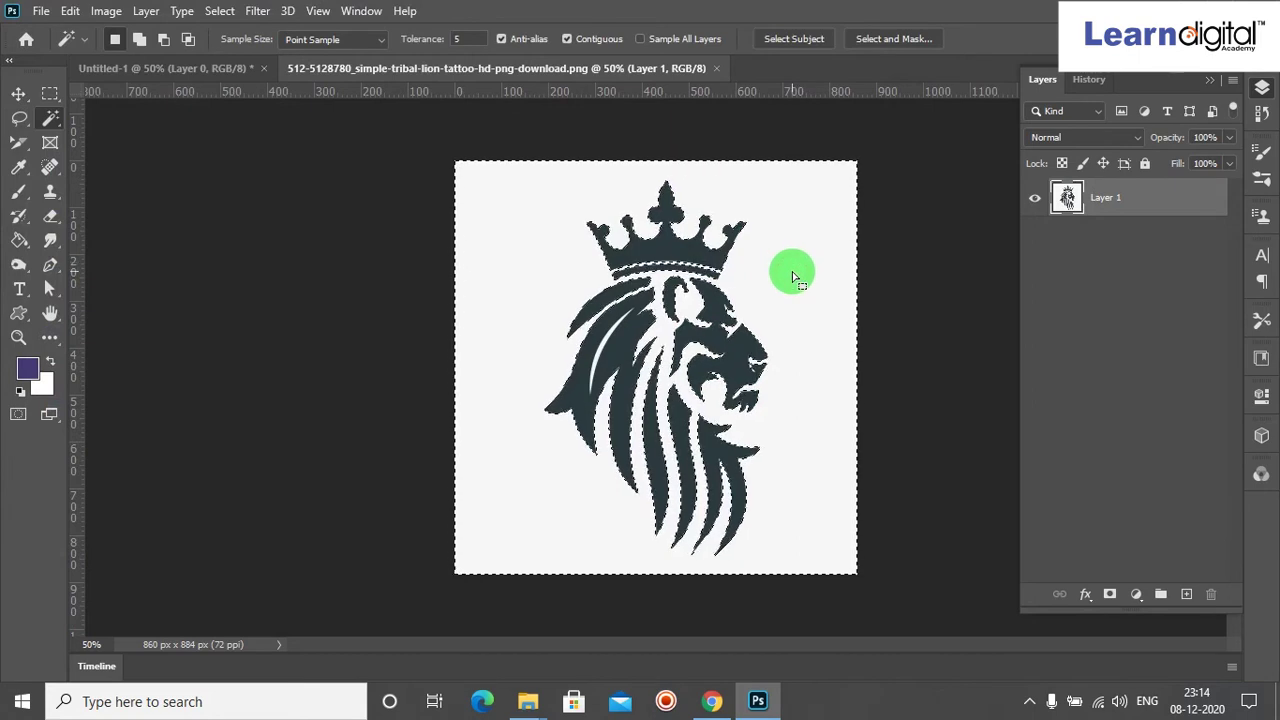
key(Delete)
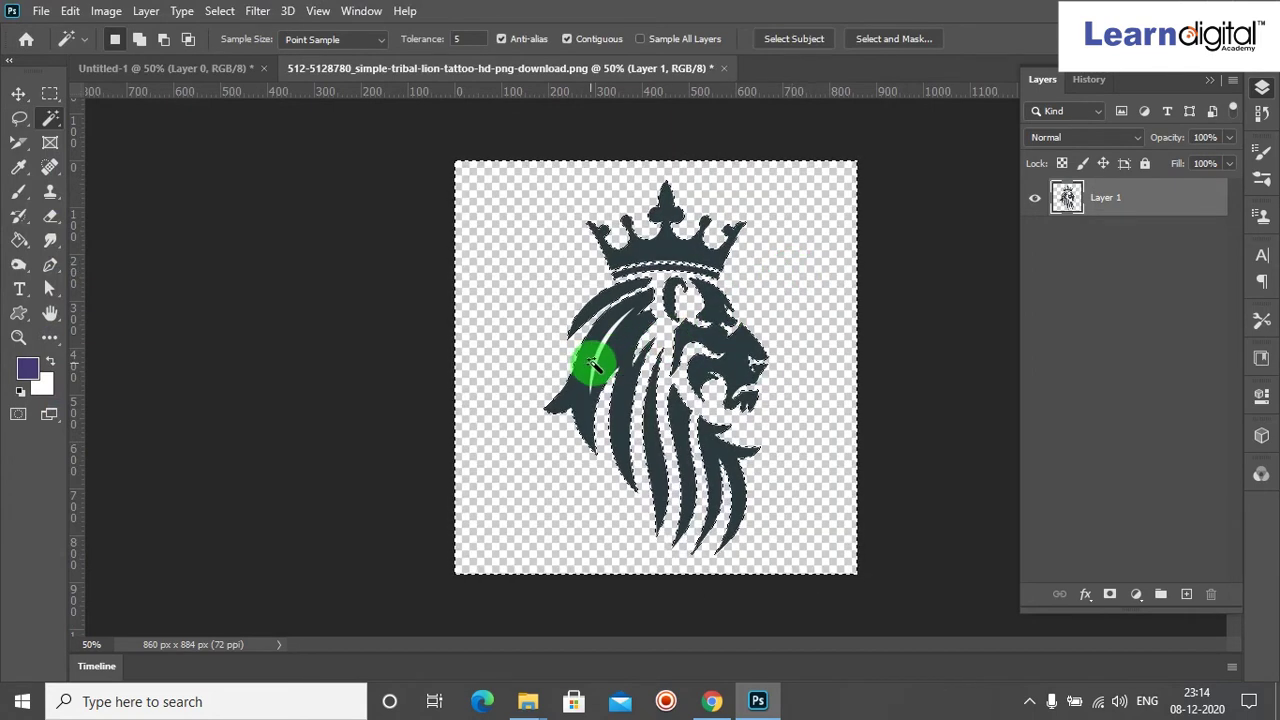
Zoom into the mane, delete its white stripe, then zoom back out.
key(z)
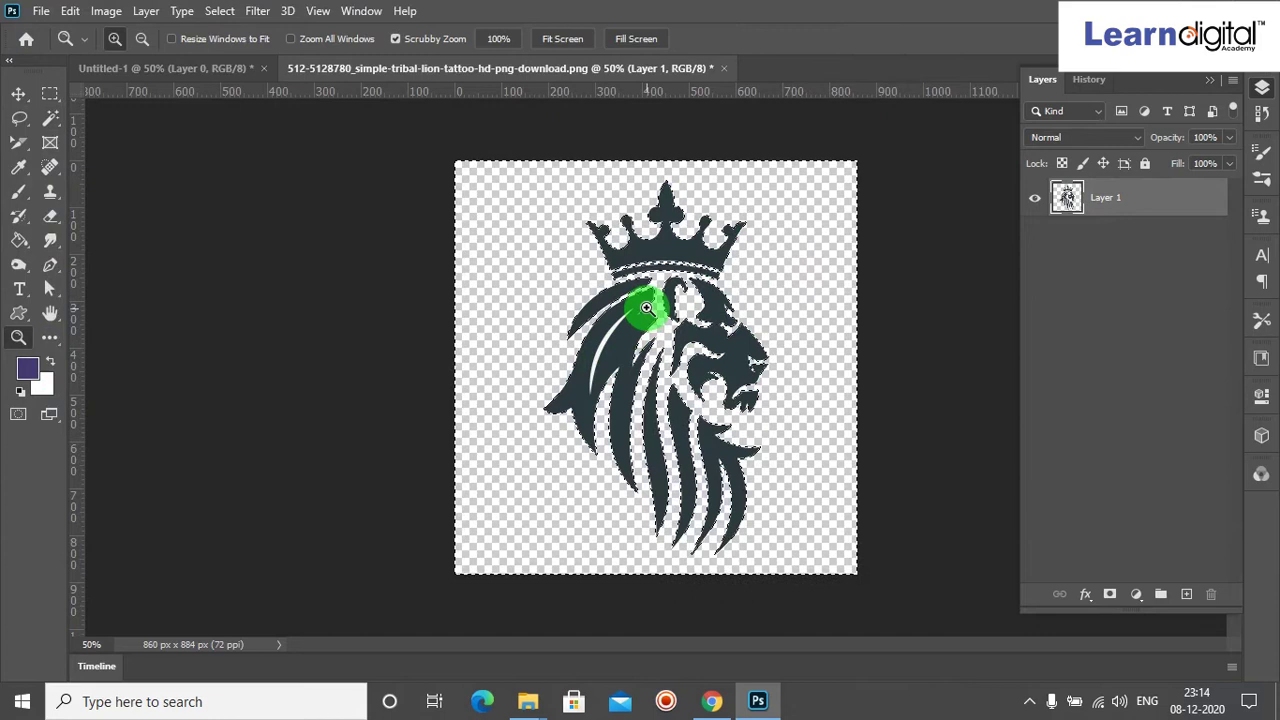
drag(629, 320, 618, 348)
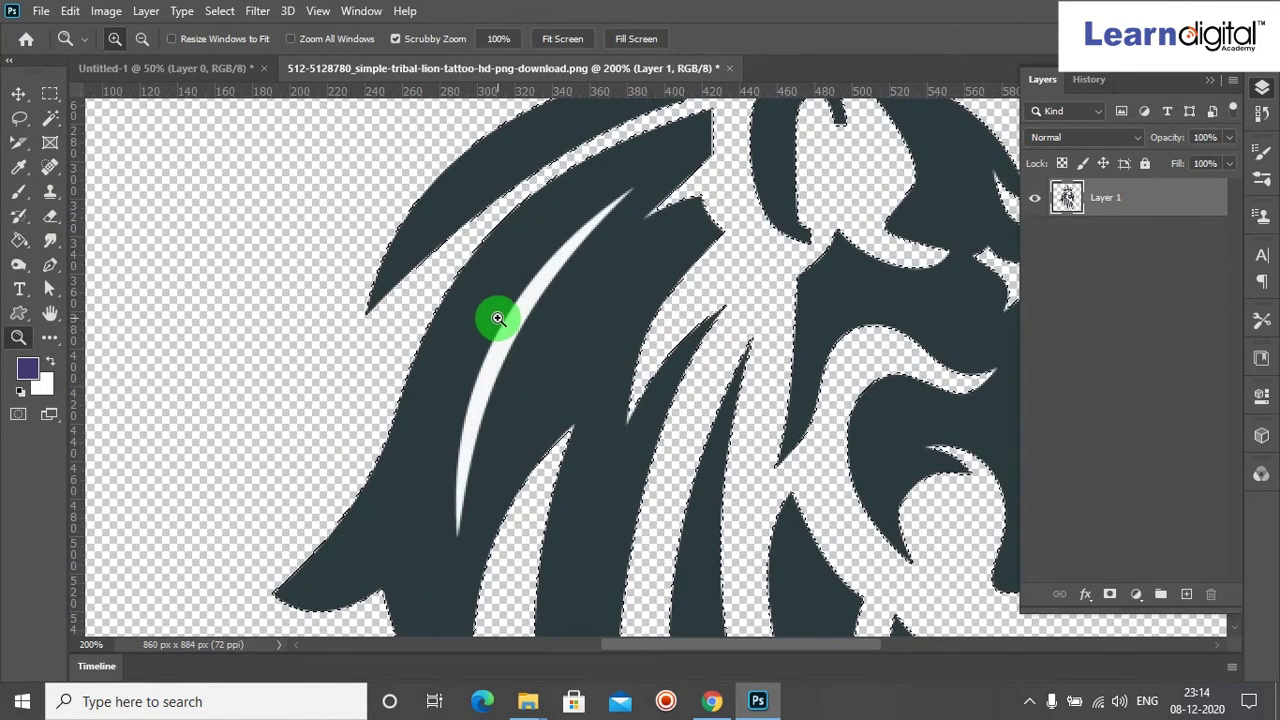
key(w)
click(508, 333)
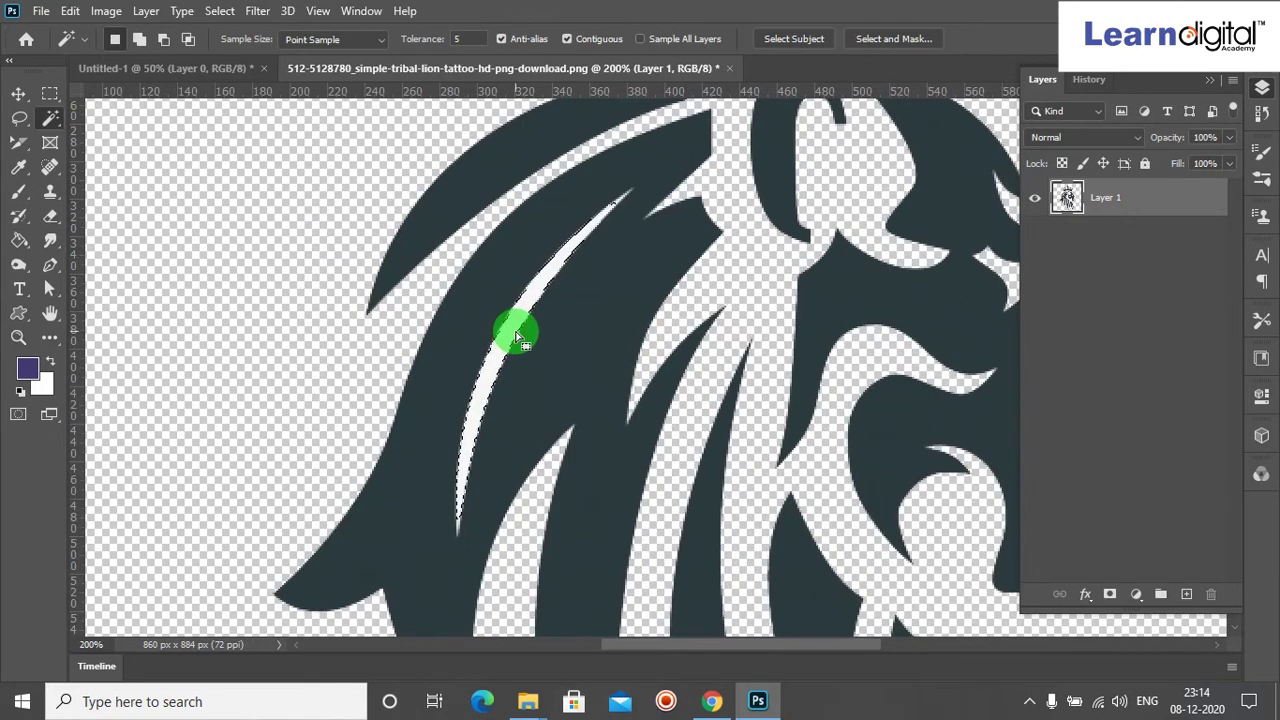
key(Delete)
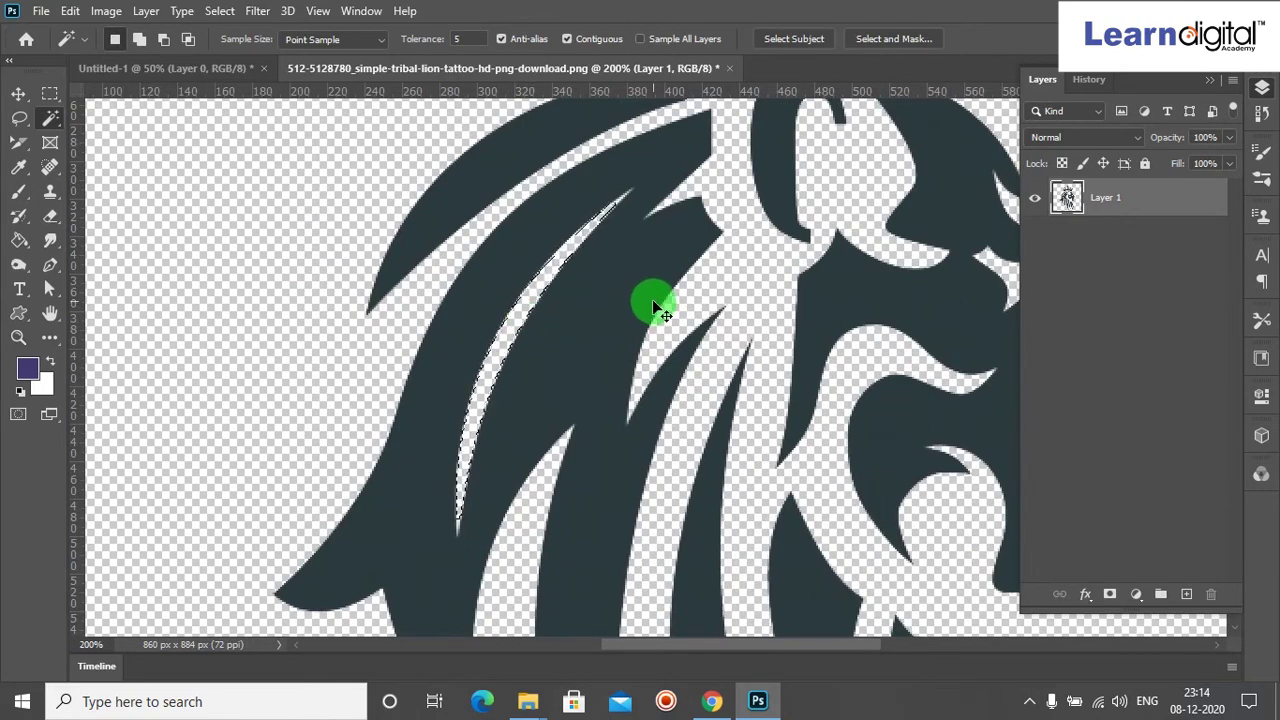
key(ctrl+minus)
key(ctrl+minus)
key(ctrl+minus)
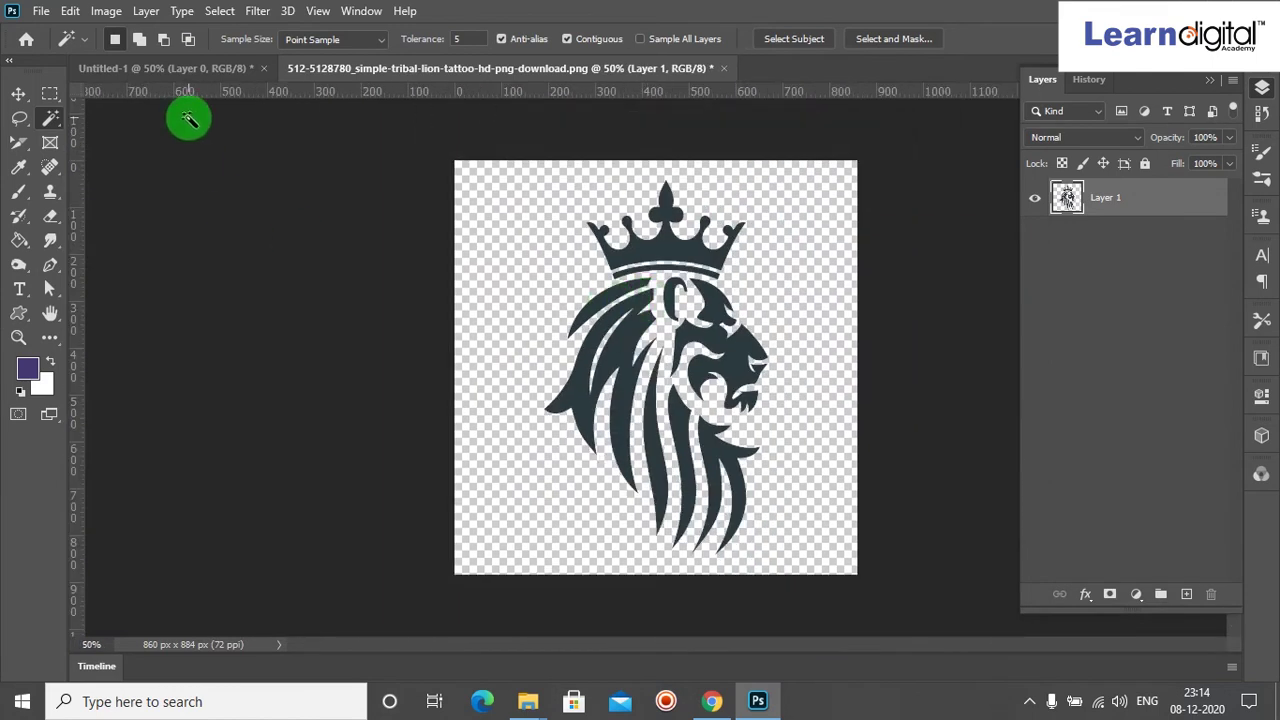
Drag the lion into Untitled-1 as Layer 1 and Free Transform it with Flip Horizontal.
click(22, 97)
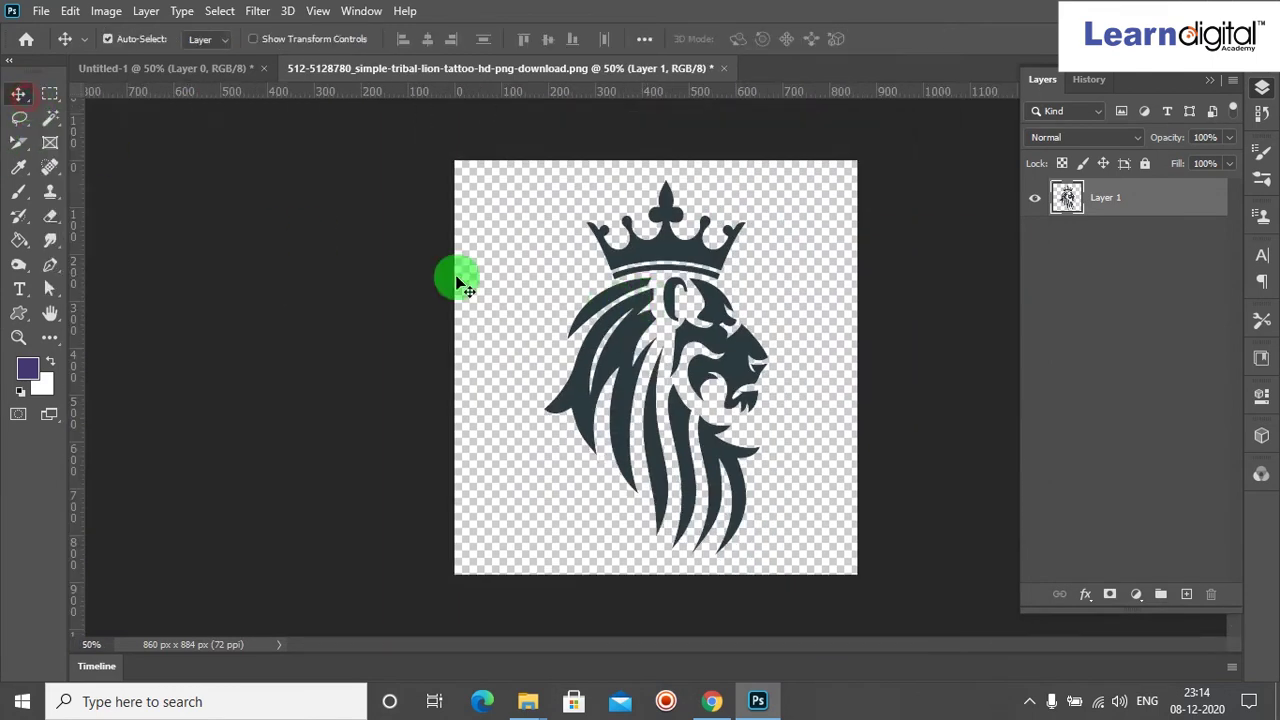
drag(703, 256, 652, 368)
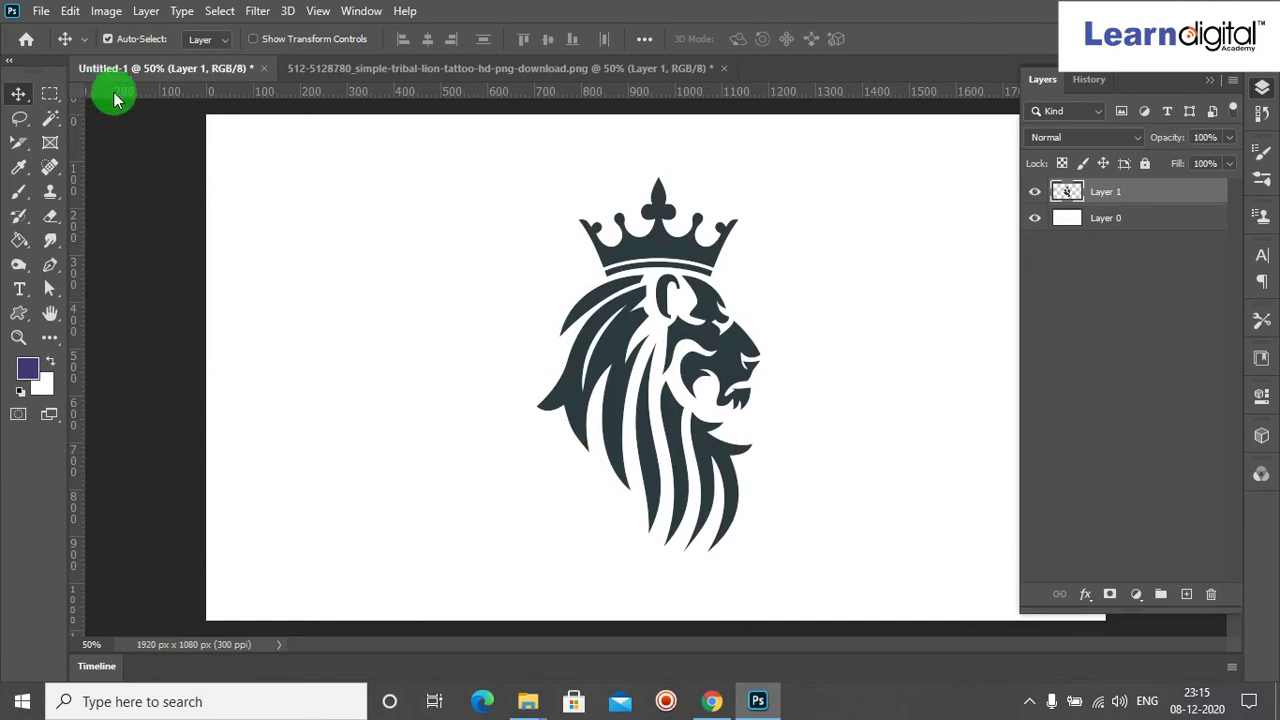
click(70, 12)
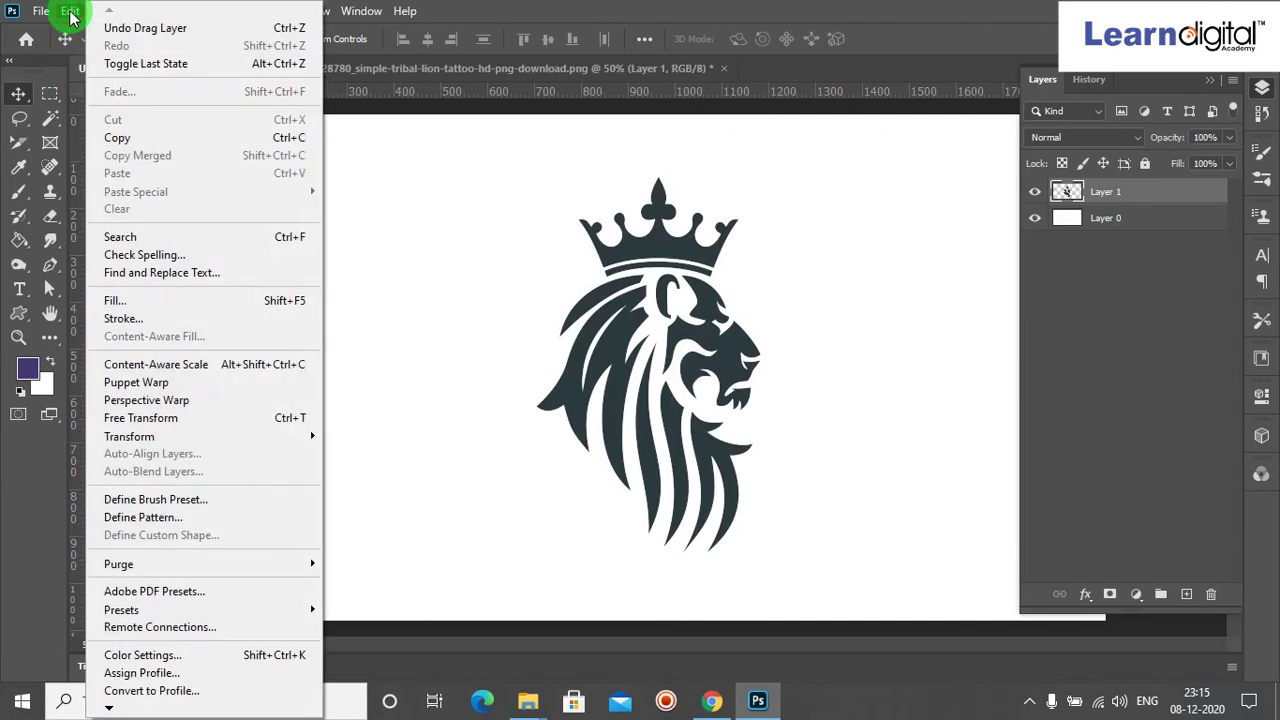
click(157, 419)
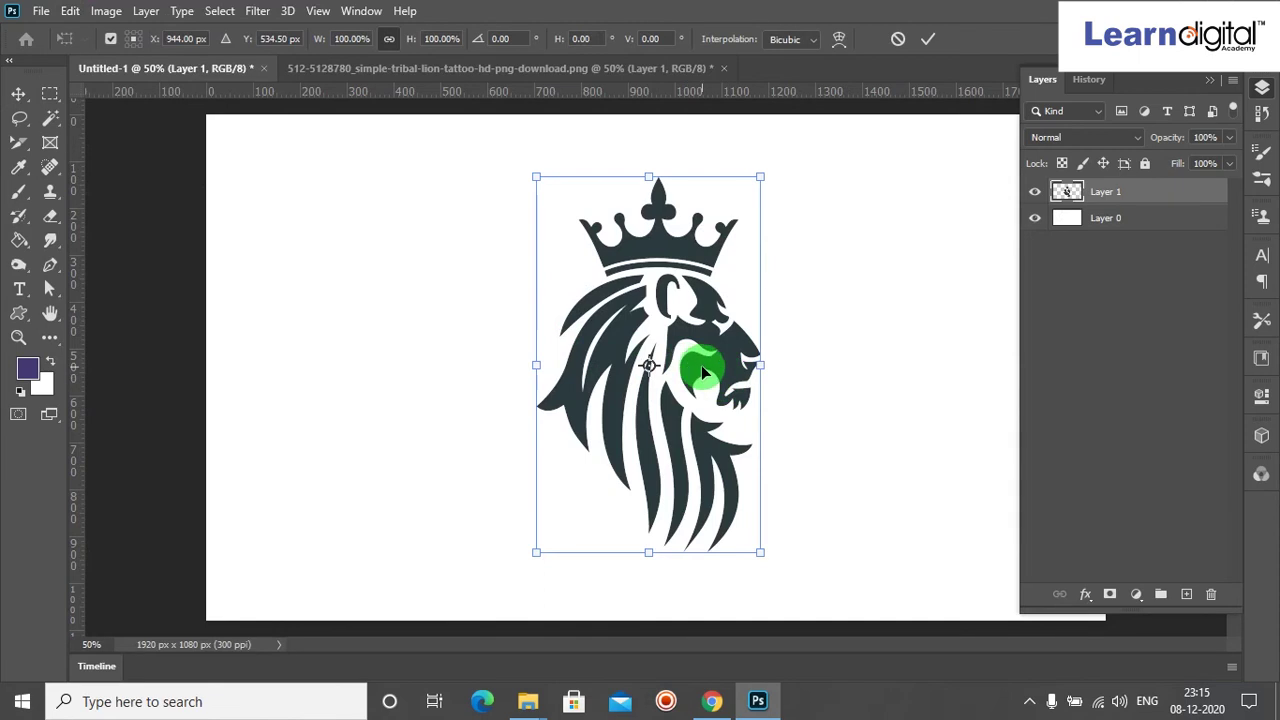
right_click(701, 368)
click(767, 336)
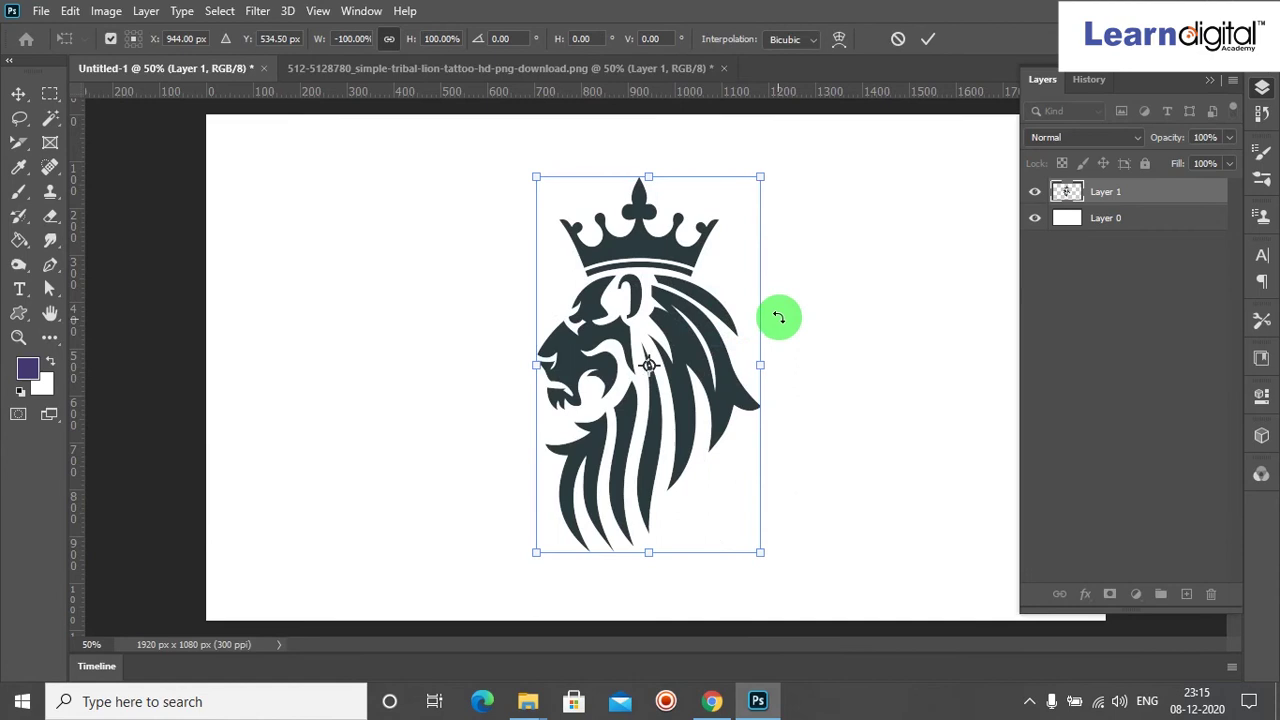
double_click(564, 274)
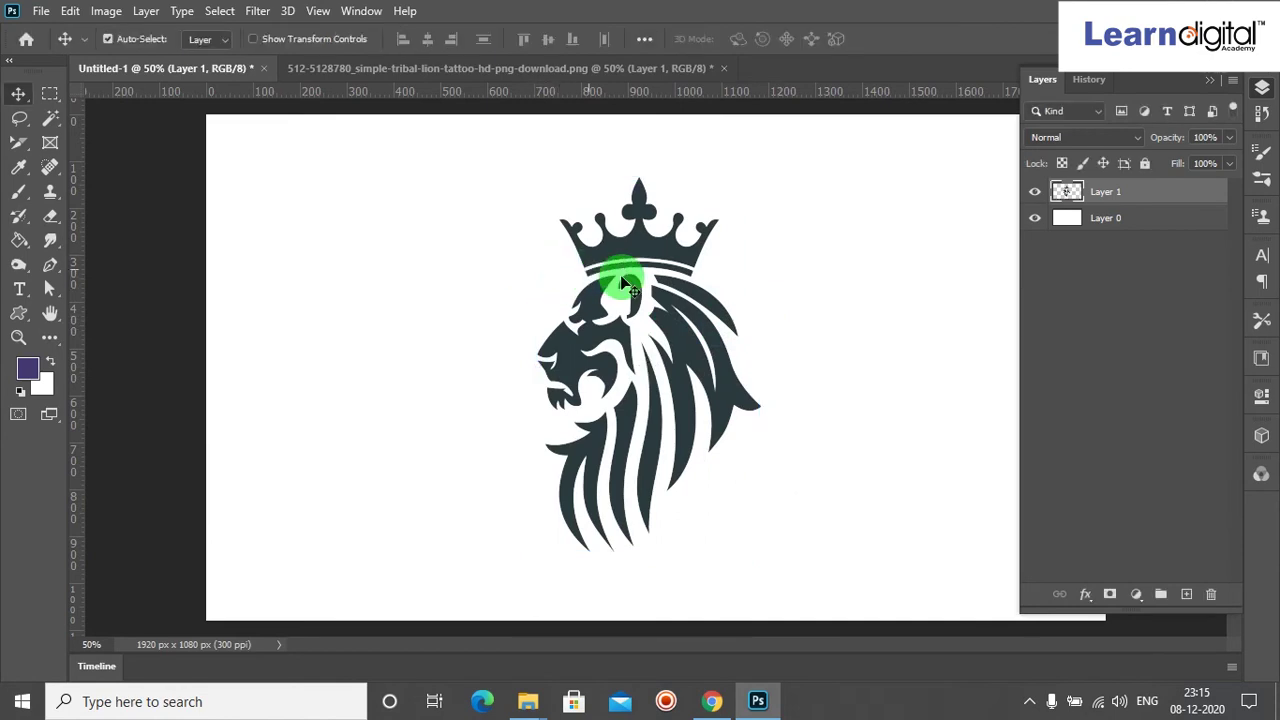
Apply New 3D Extrusion from Selected Layer to Layer 1.
right_click(1125, 196)
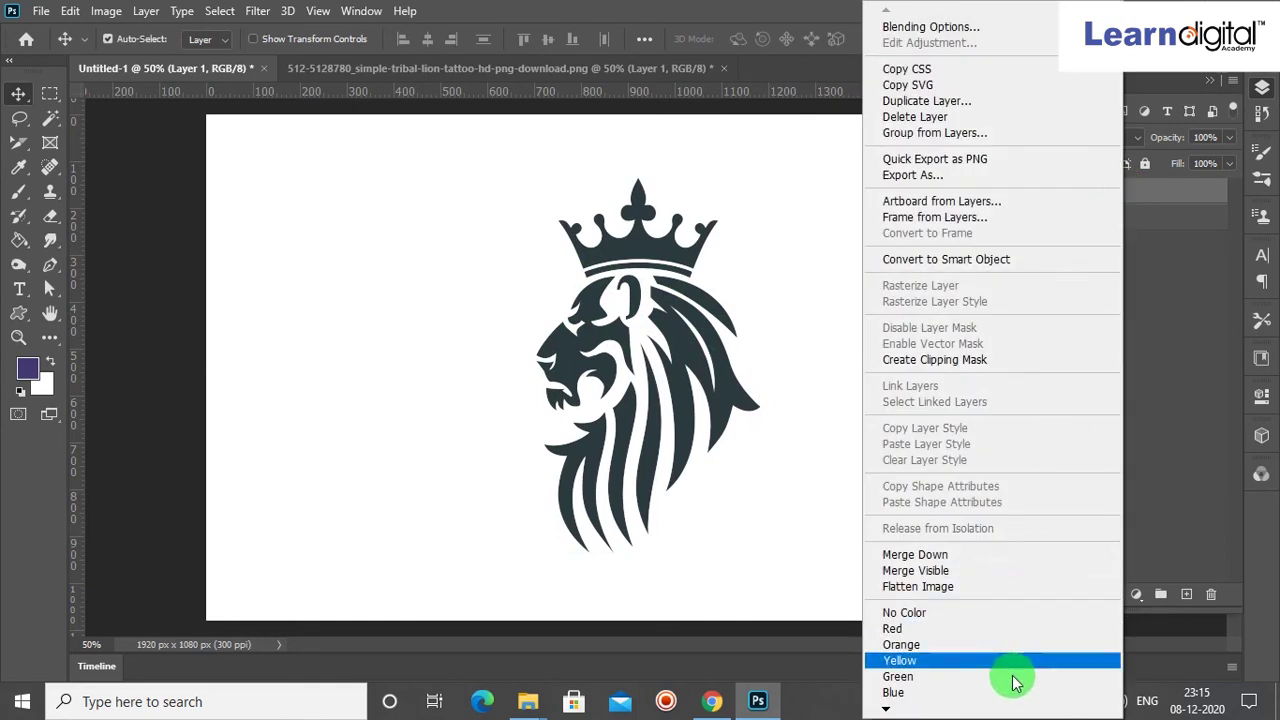
mouse_move(888, 708)
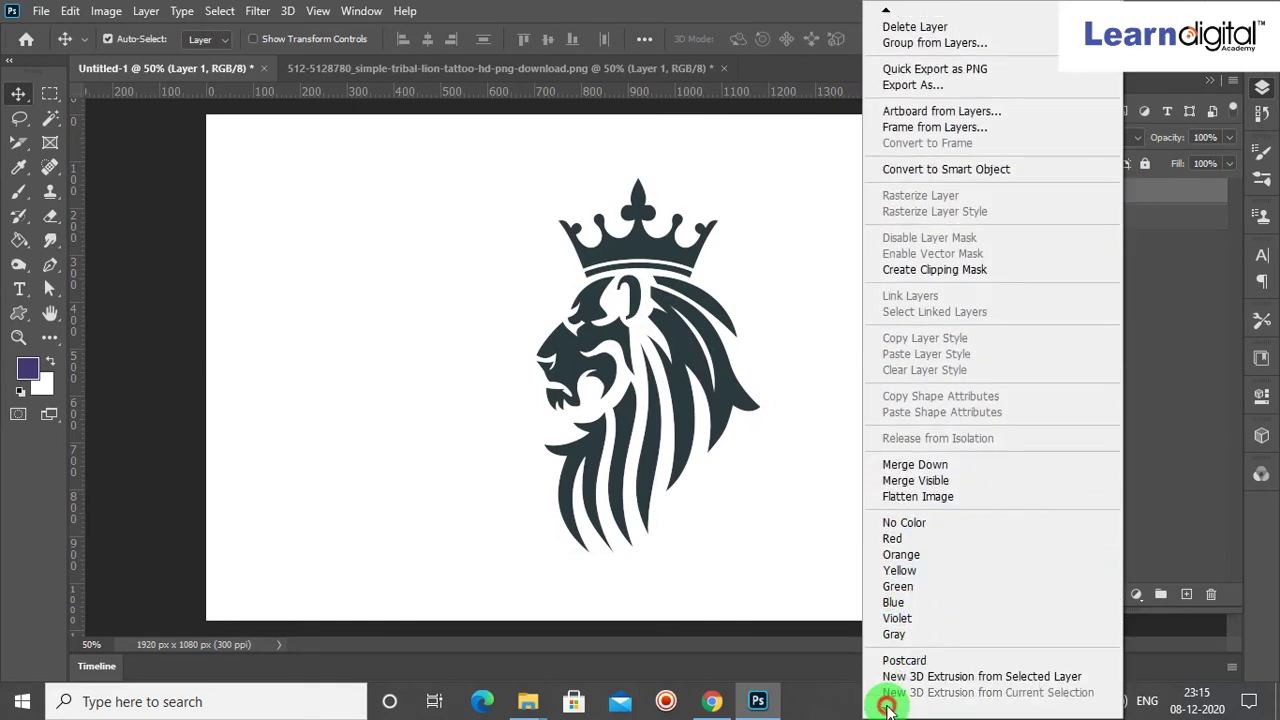
click(920, 678)
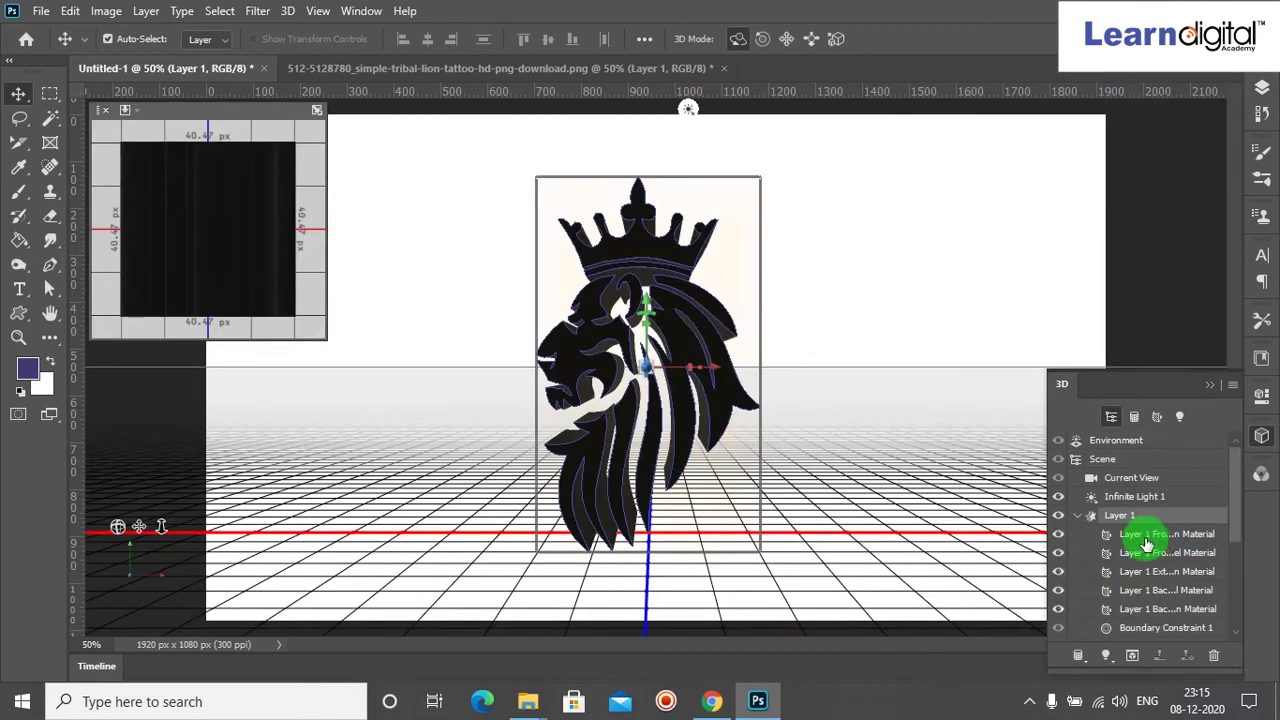
Set the lion's extrusion material base colour to blue R 33, G 132, B 194.
click(1140, 571)
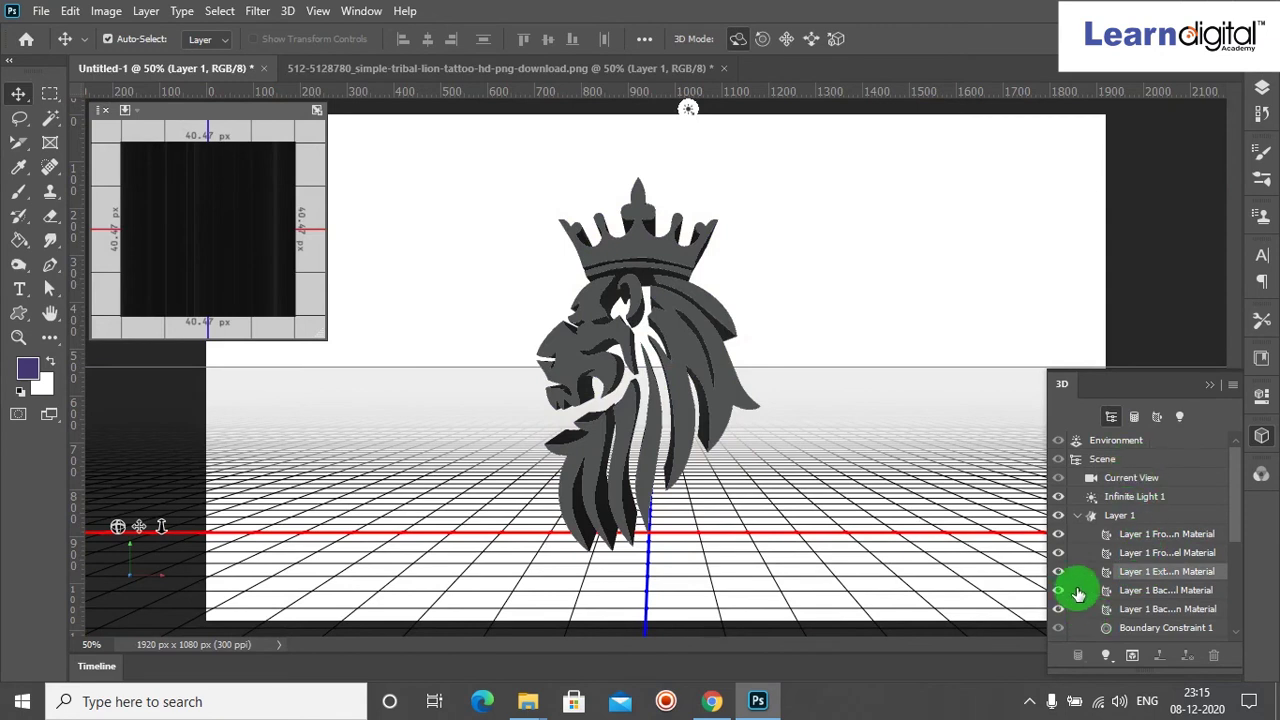
double_click(1108, 575)
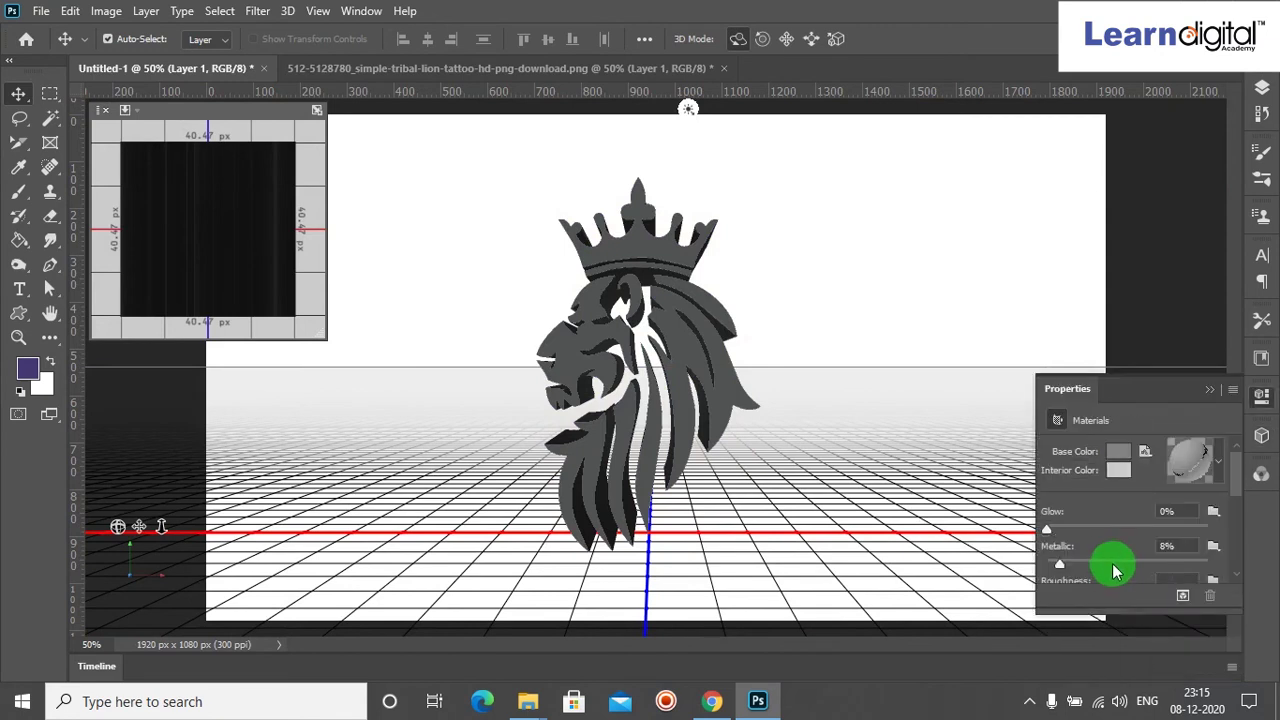
click(1118, 452)
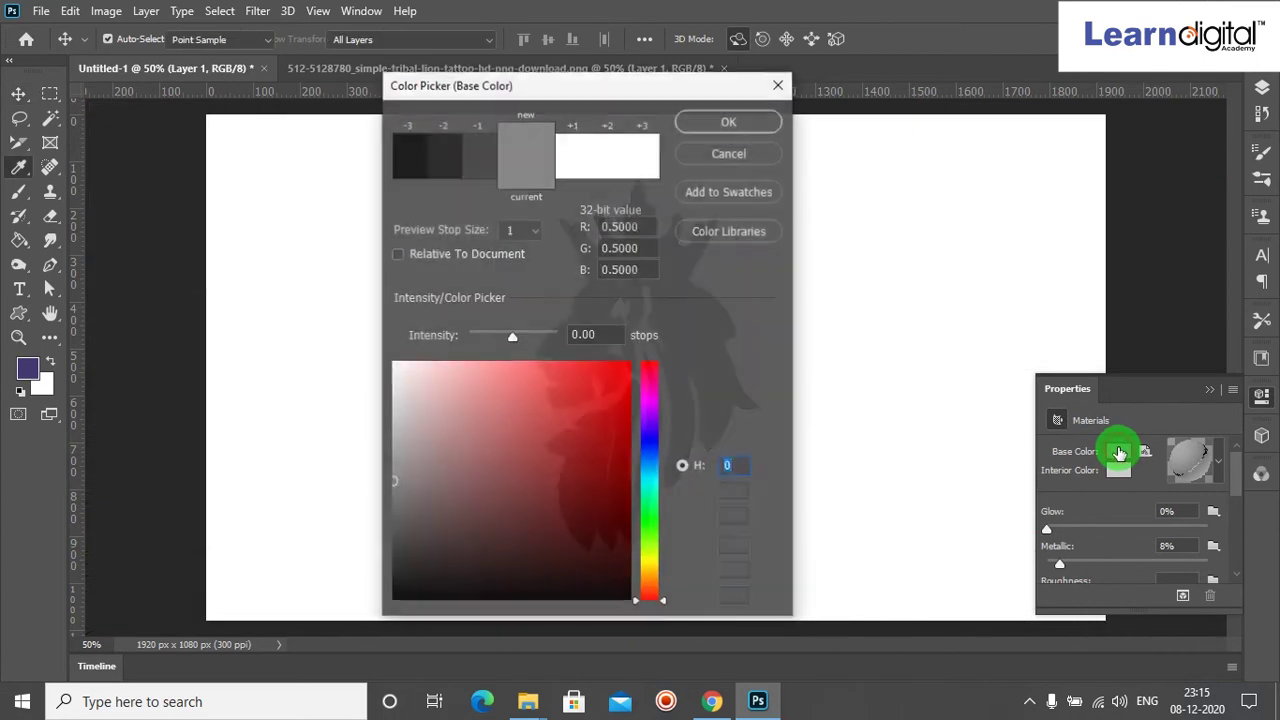
click(650, 466)
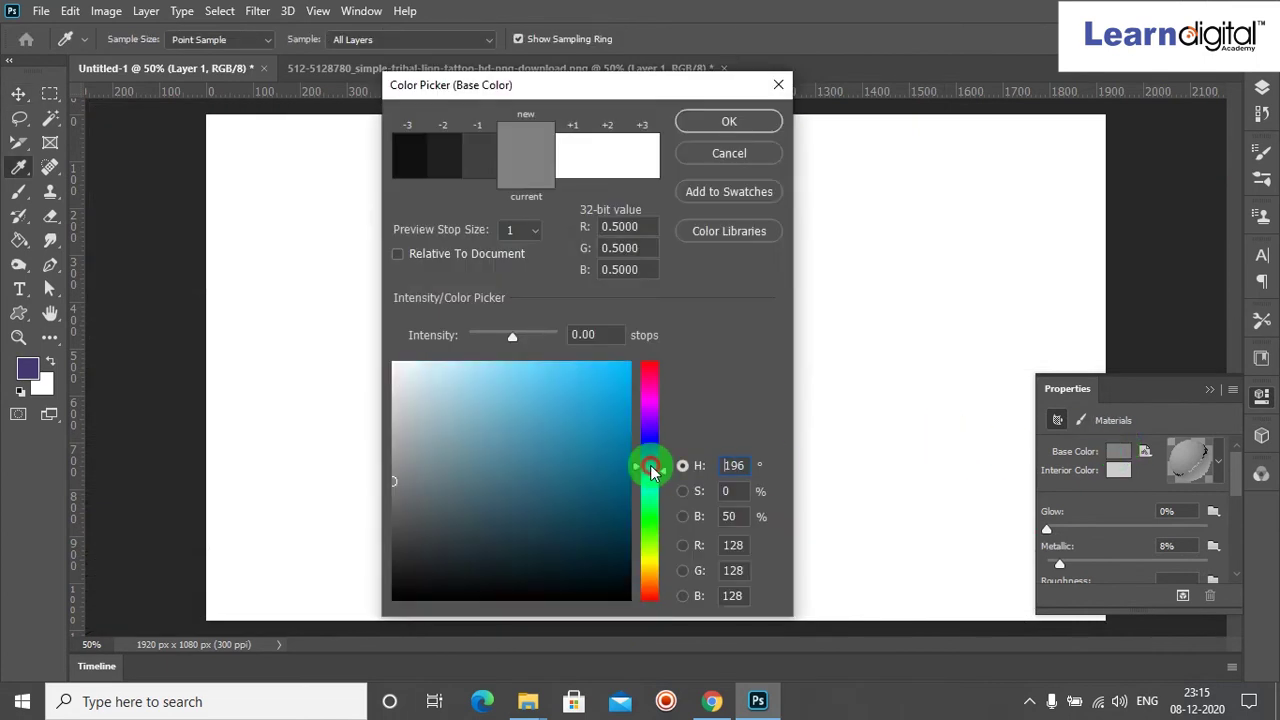
click(579, 405)
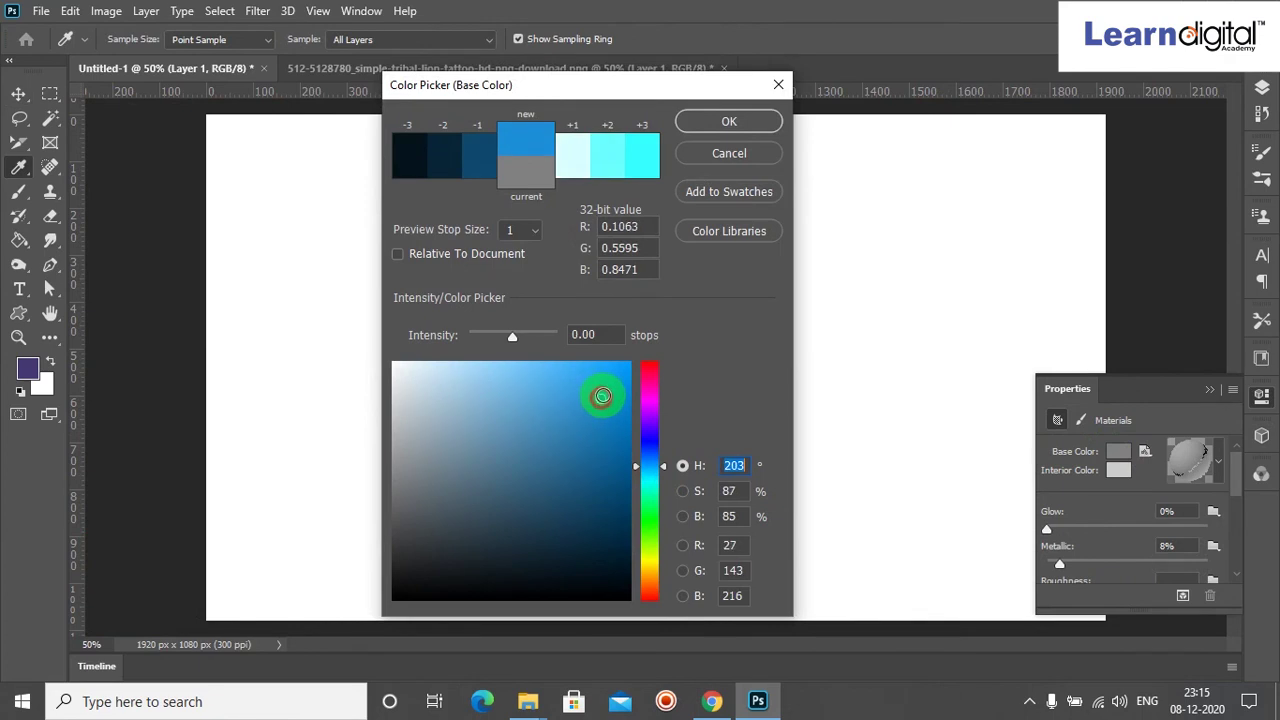
click(558, 397)
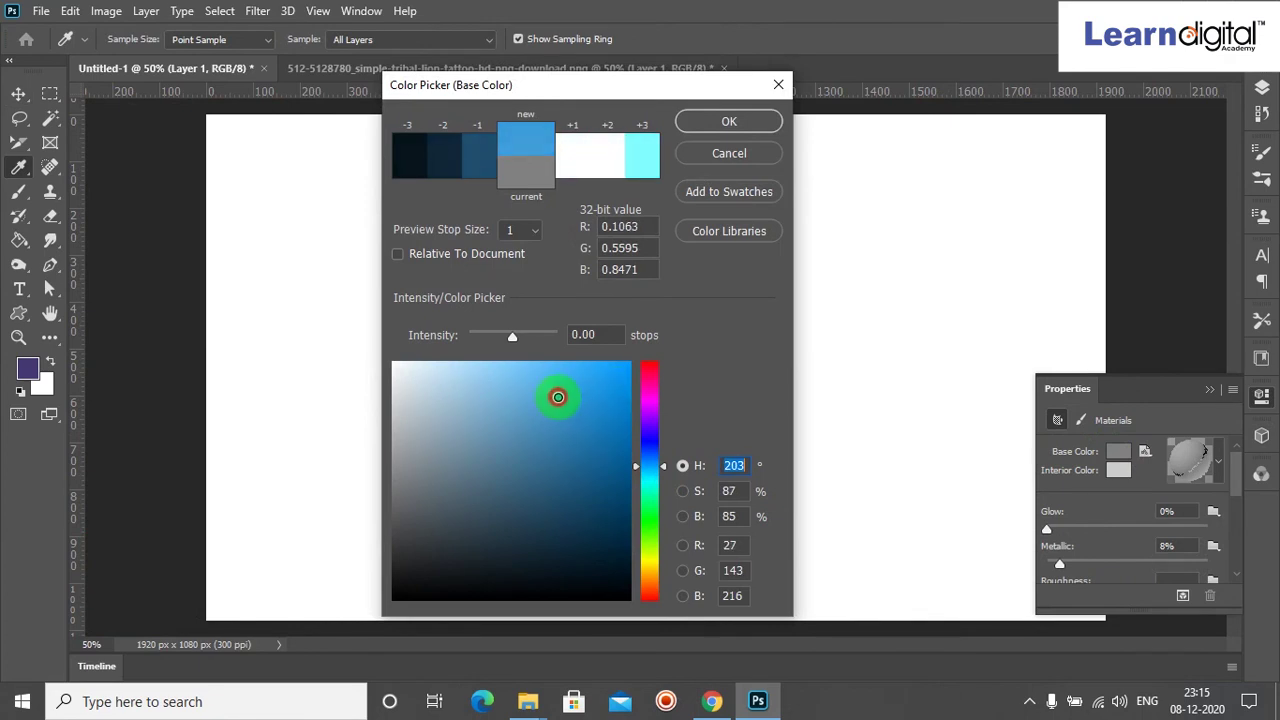
drag(554, 392, 589, 418)
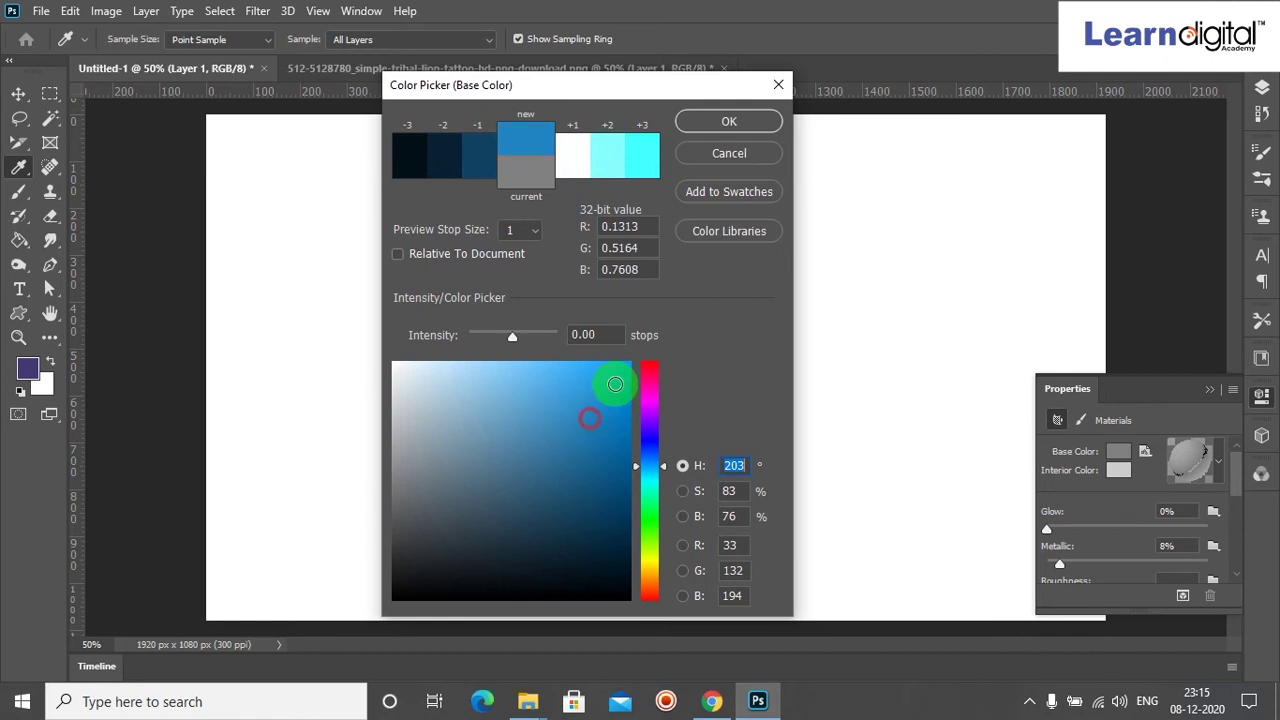
click(731, 123)
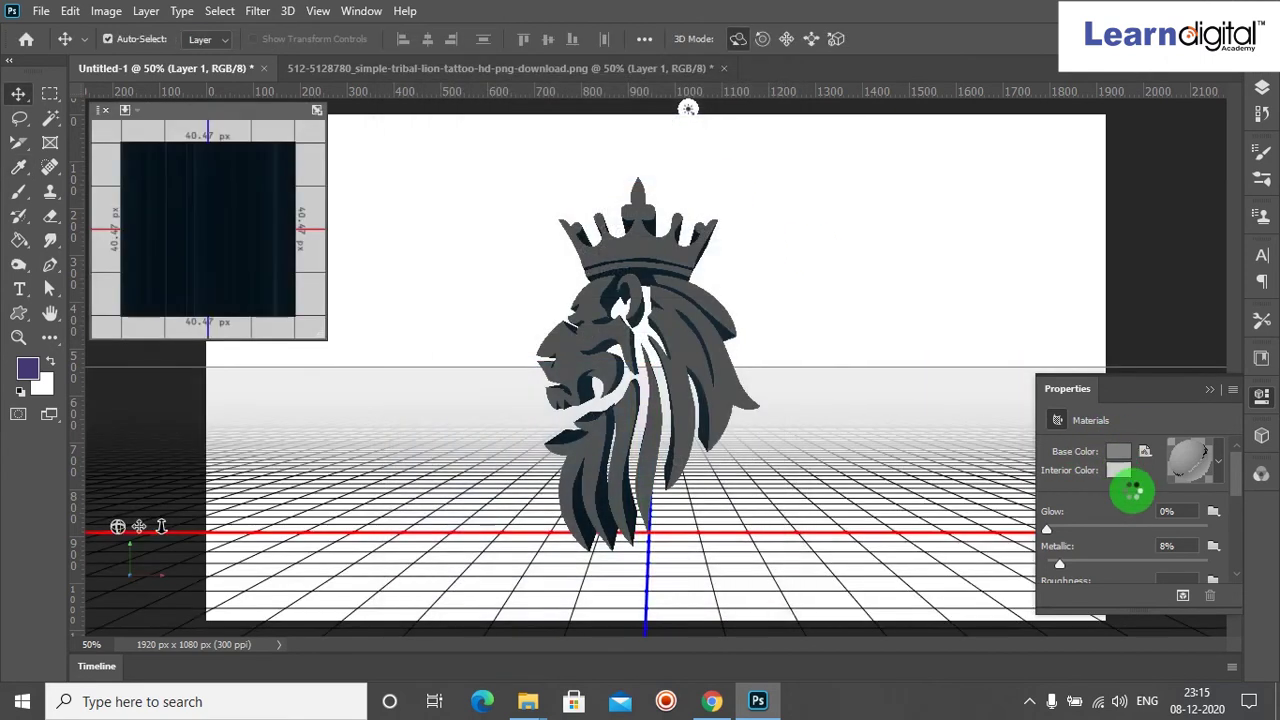
Give the Front Bevel Material a red base colour of R 239, G 13, B 13.
click(1211, 465)
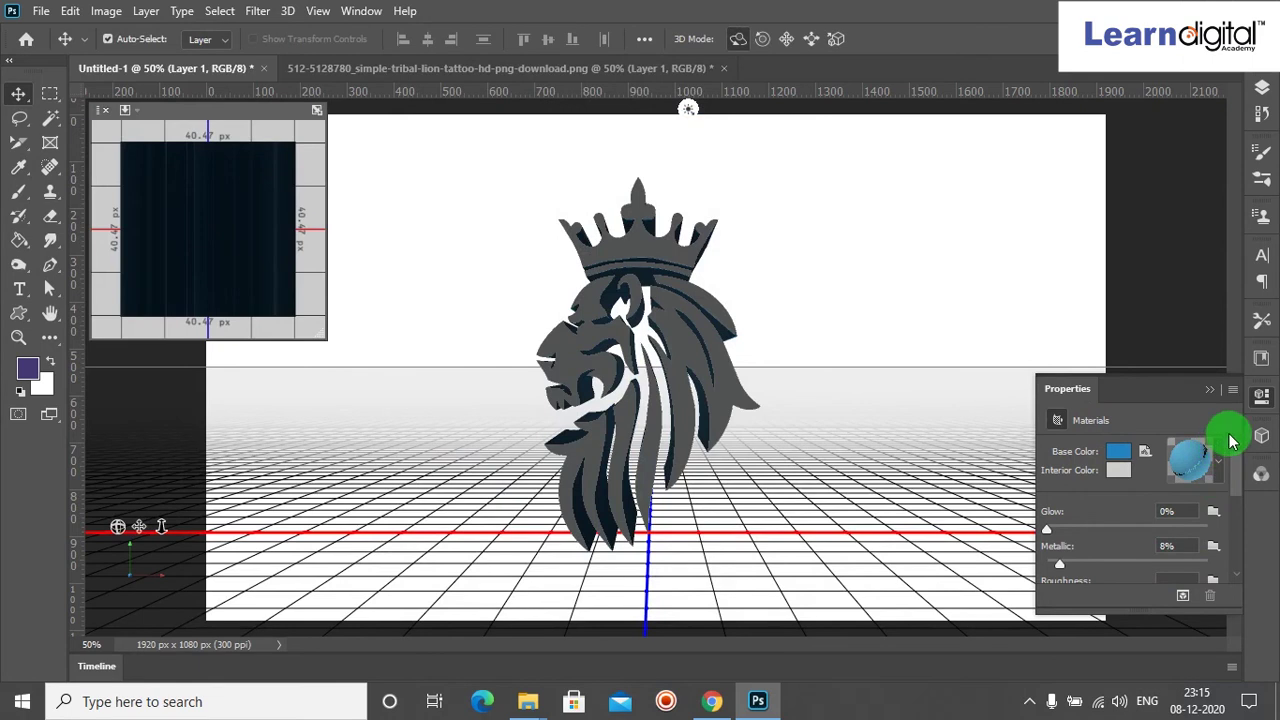
click(1260, 440)
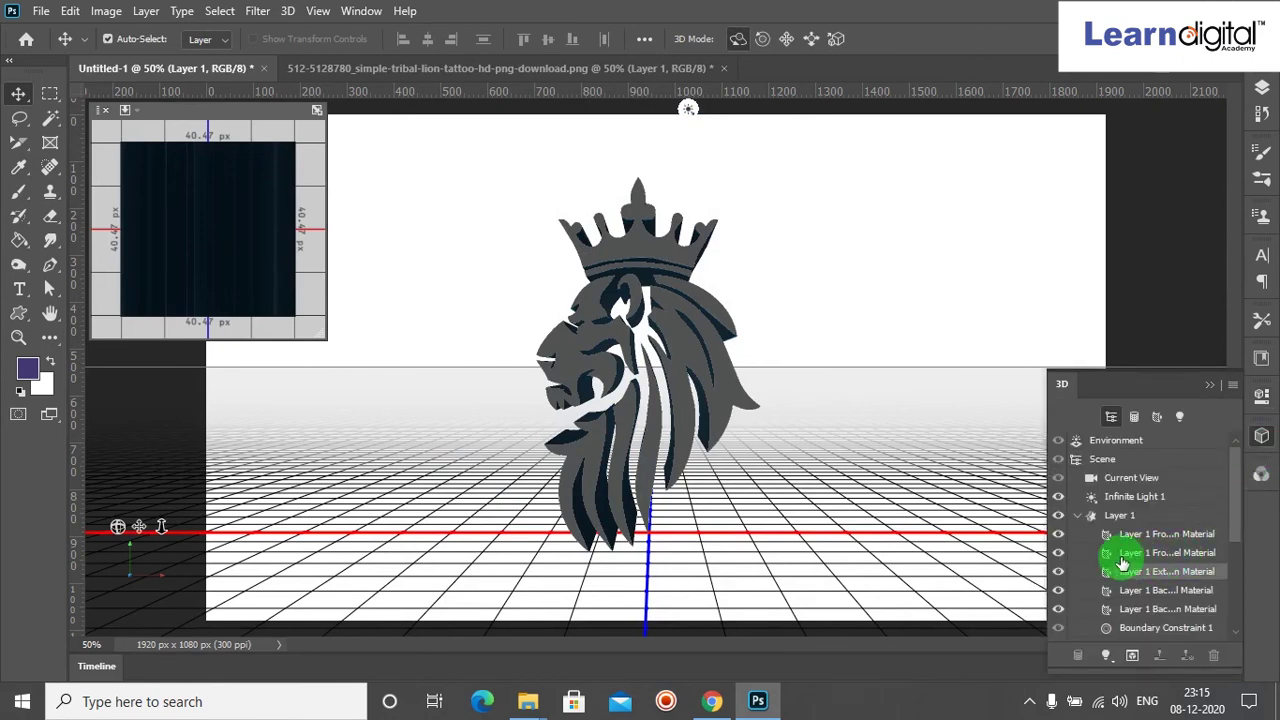
click(1062, 561)
click(1104, 558)
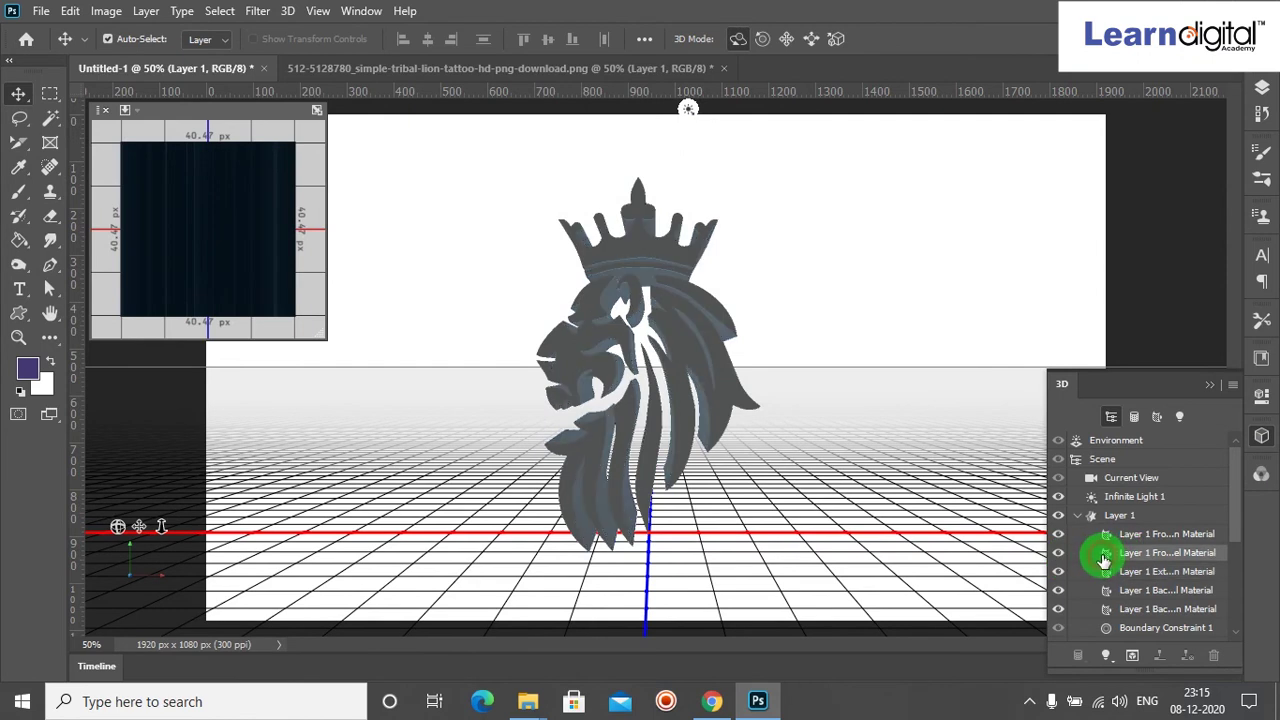
double_click(1104, 560)
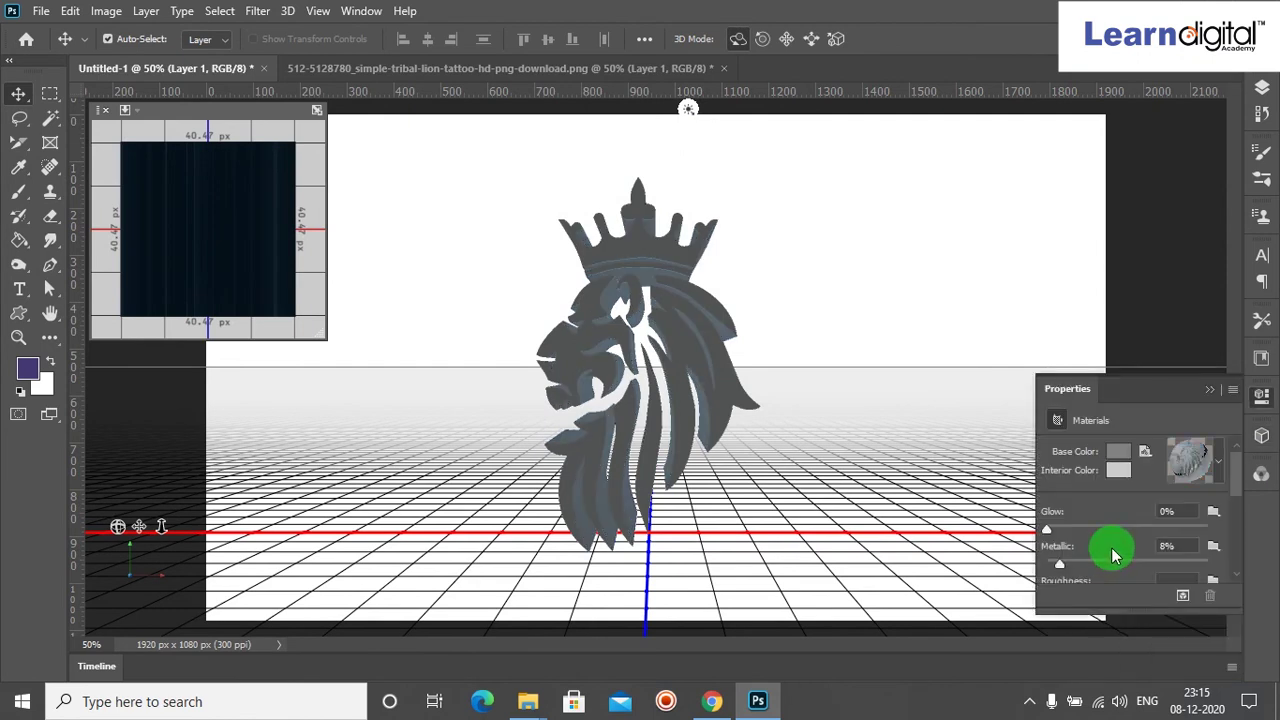
click(1113, 456)
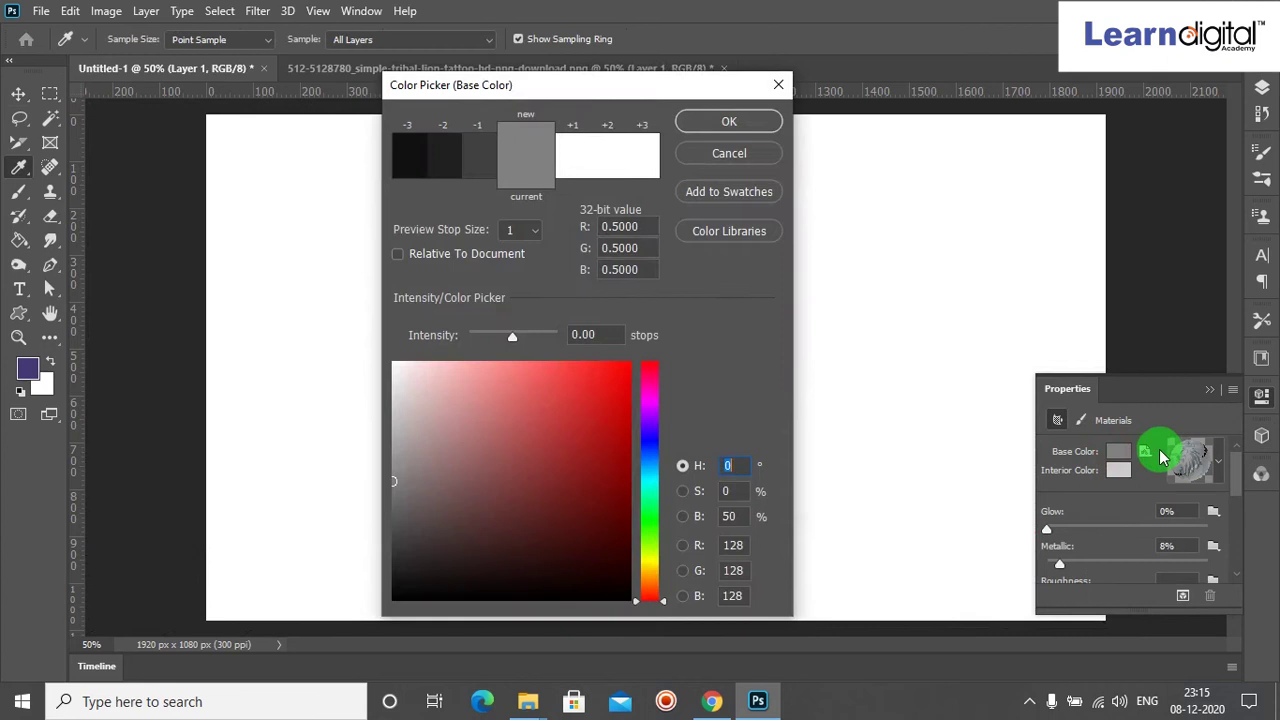
click(614, 379)
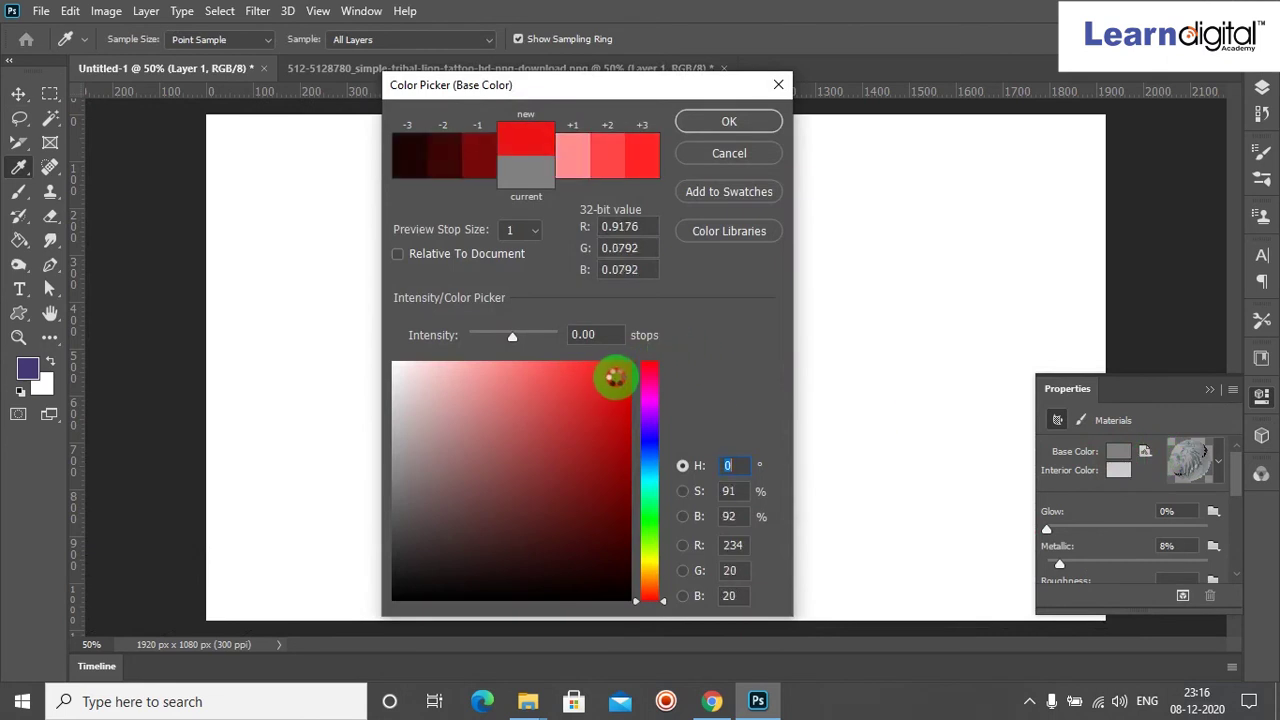
click(727, 121)
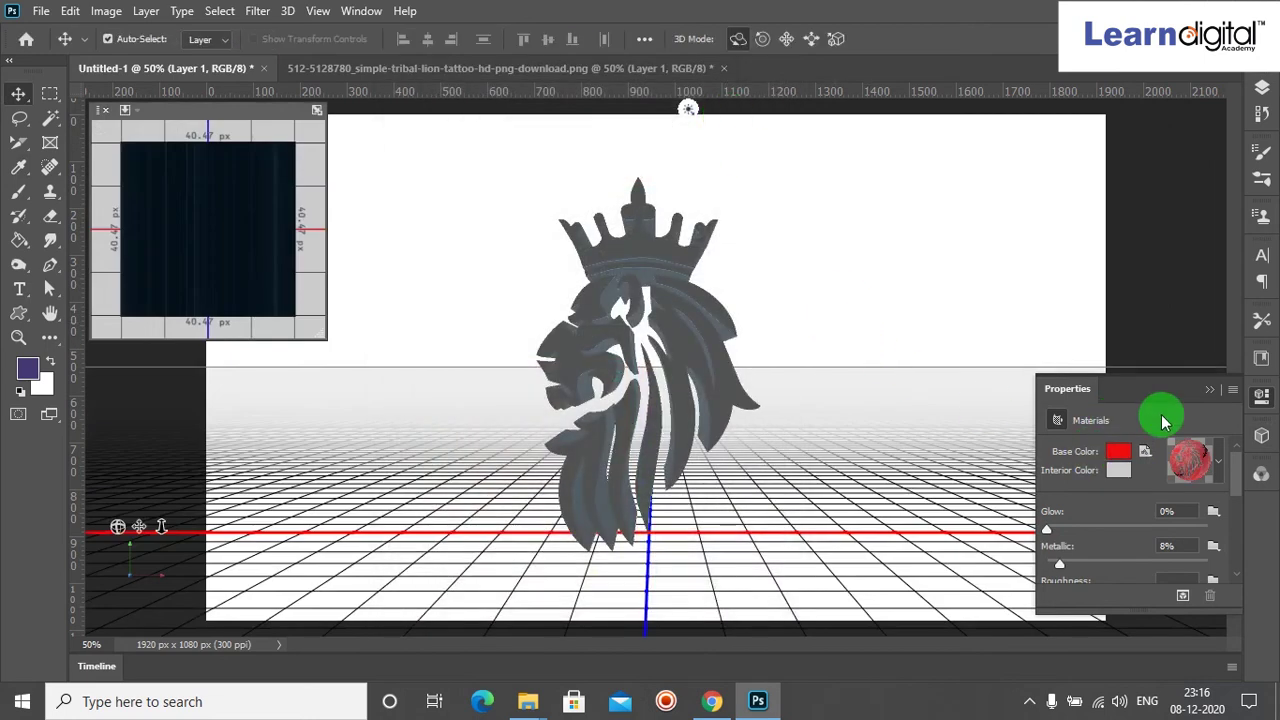
click(1207, 392)
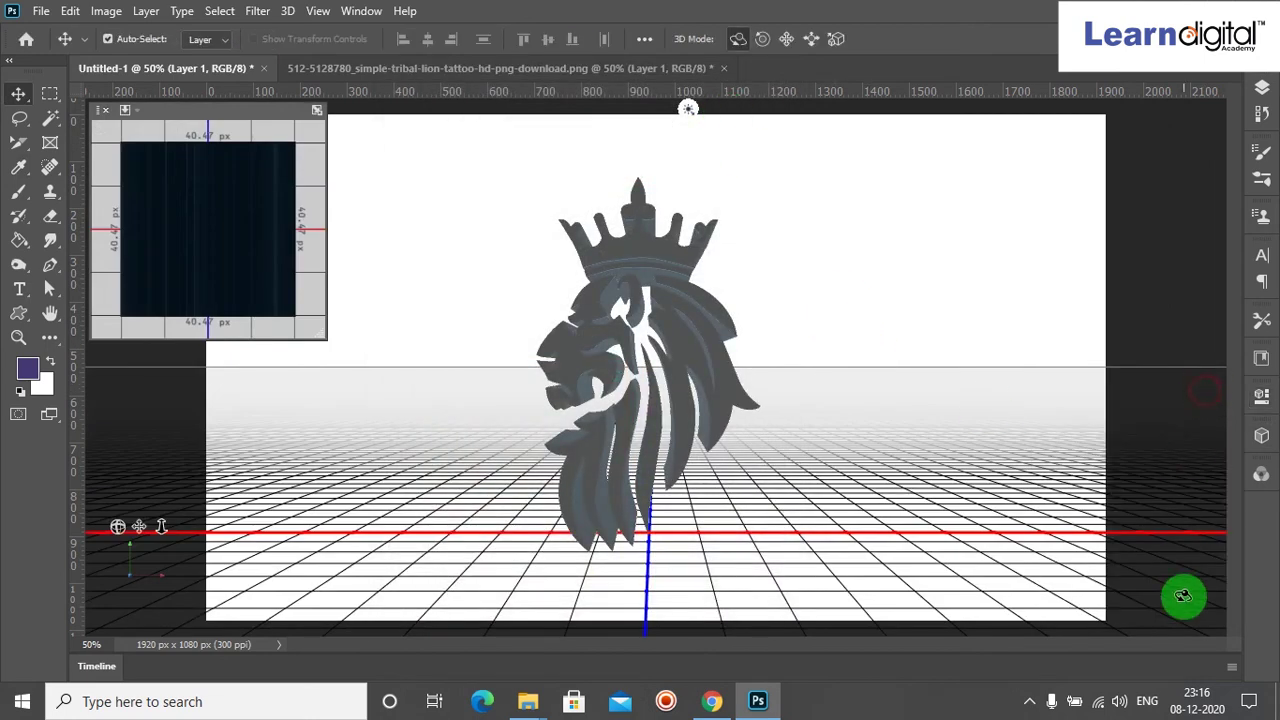
click(1262, 437)
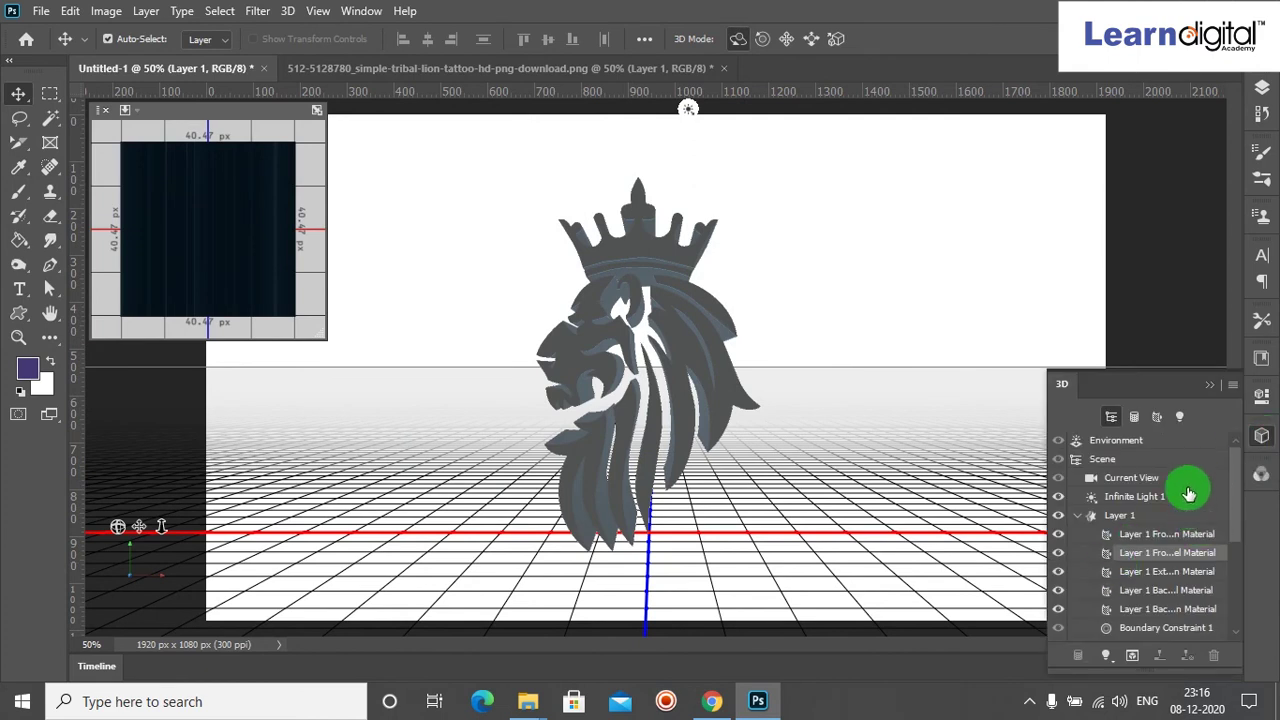
Set the Front Inflation Material's base colour to cyan R 0, G 240, B 255.
click(1157, 577)
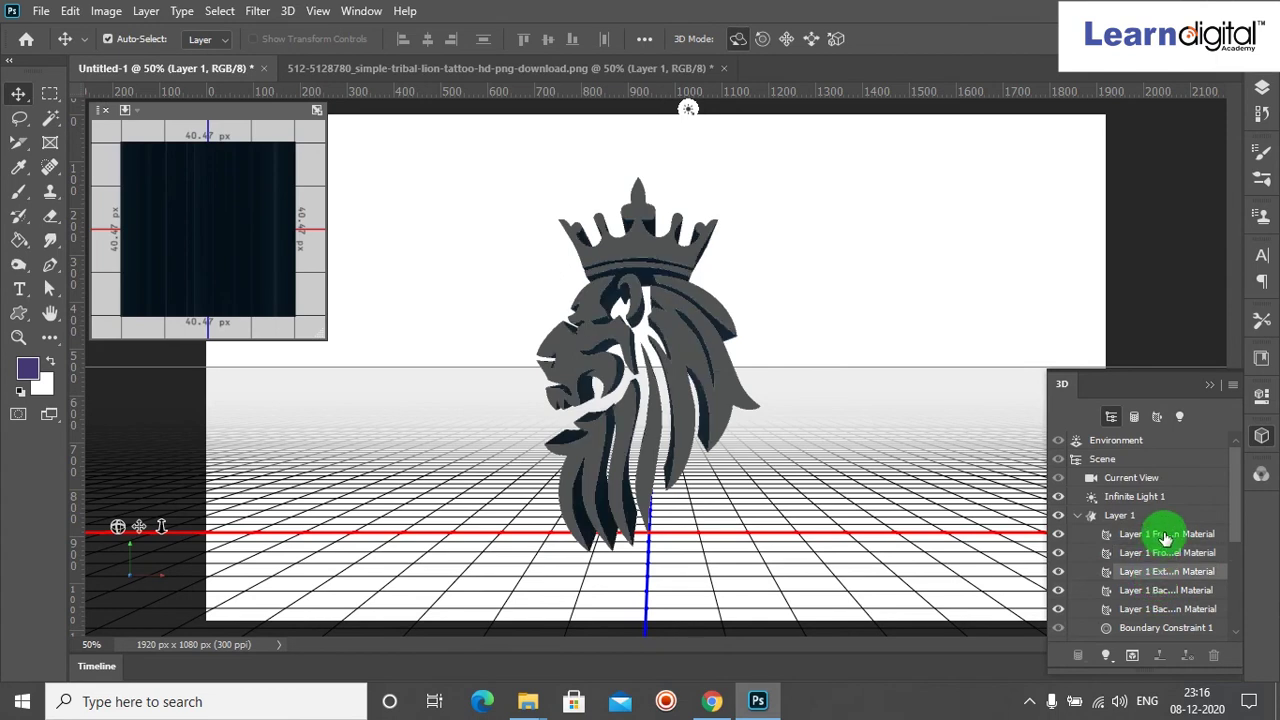
click(1165, 536)
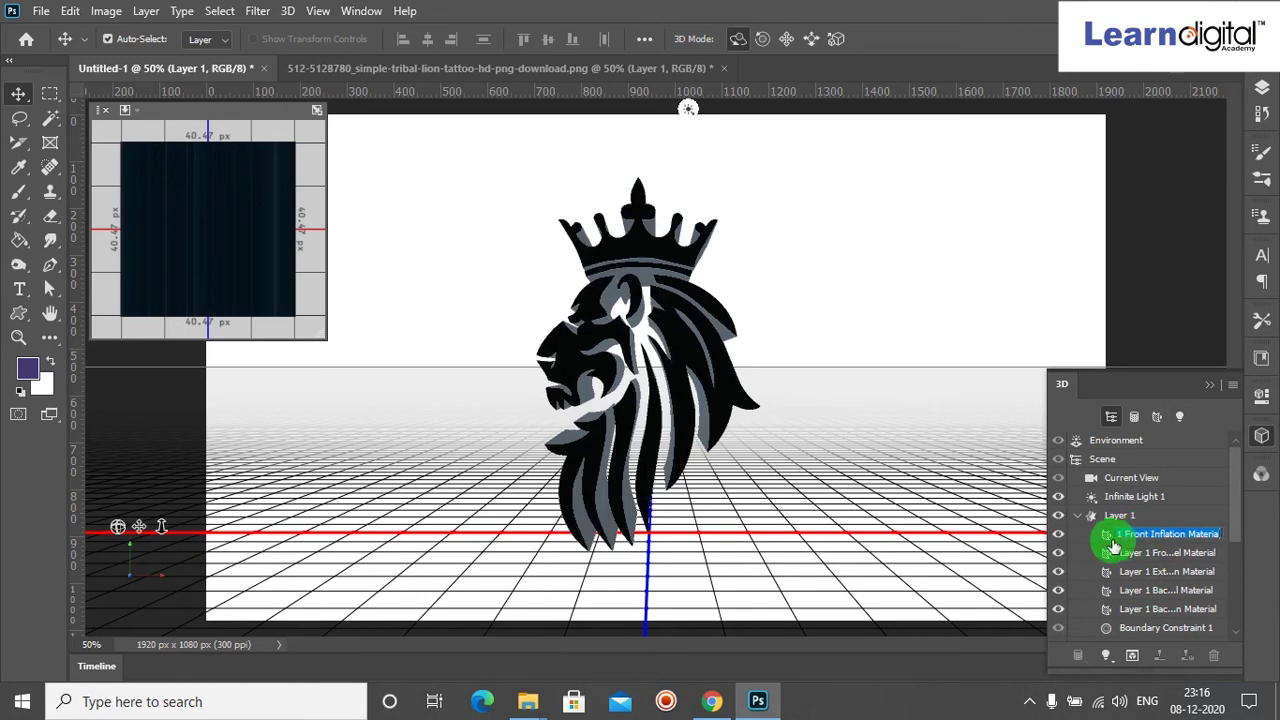
double_click(1108, 541)
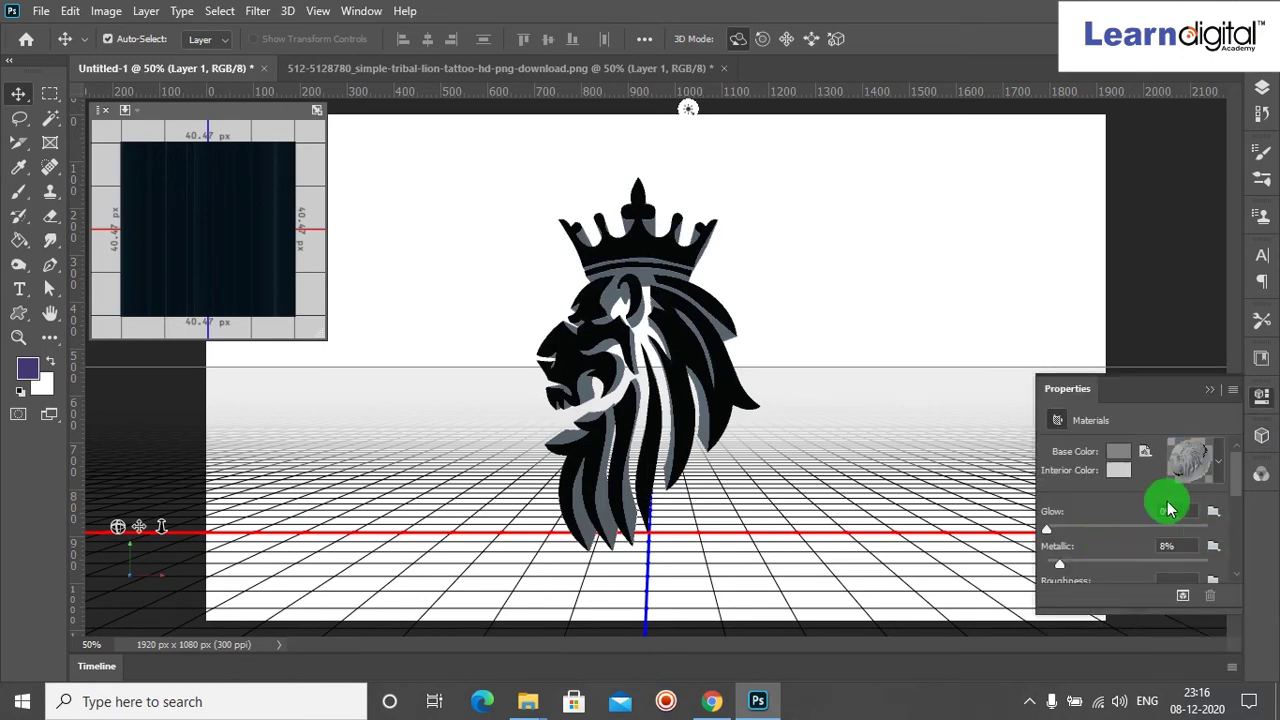
click(1122, 453)
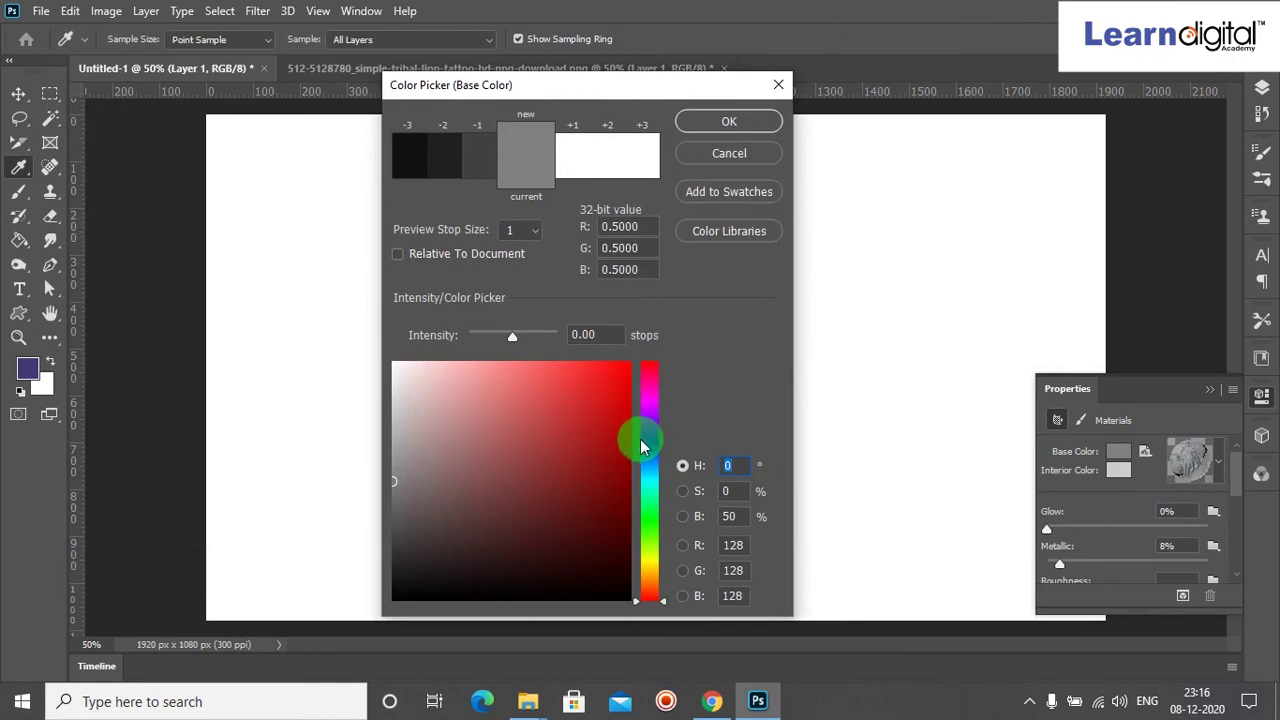
drag(646, 443, 647, 479)
mouse_move(603, 401)
mouse_down()
mouse_move(812, 98)
mouse_move(765, 112)
mouse_up()
click(759, 118)
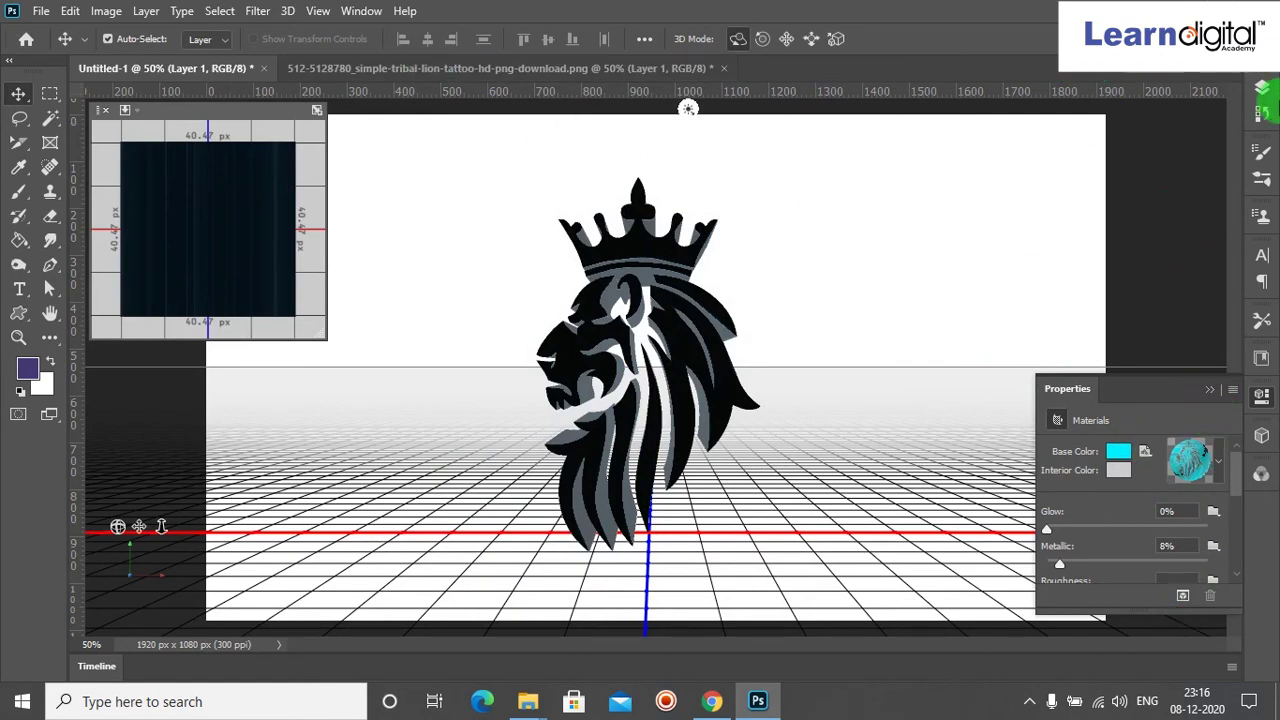
Convert Layer 0 into a 3D Postcard from its layer context menu.
click(1263, 89)
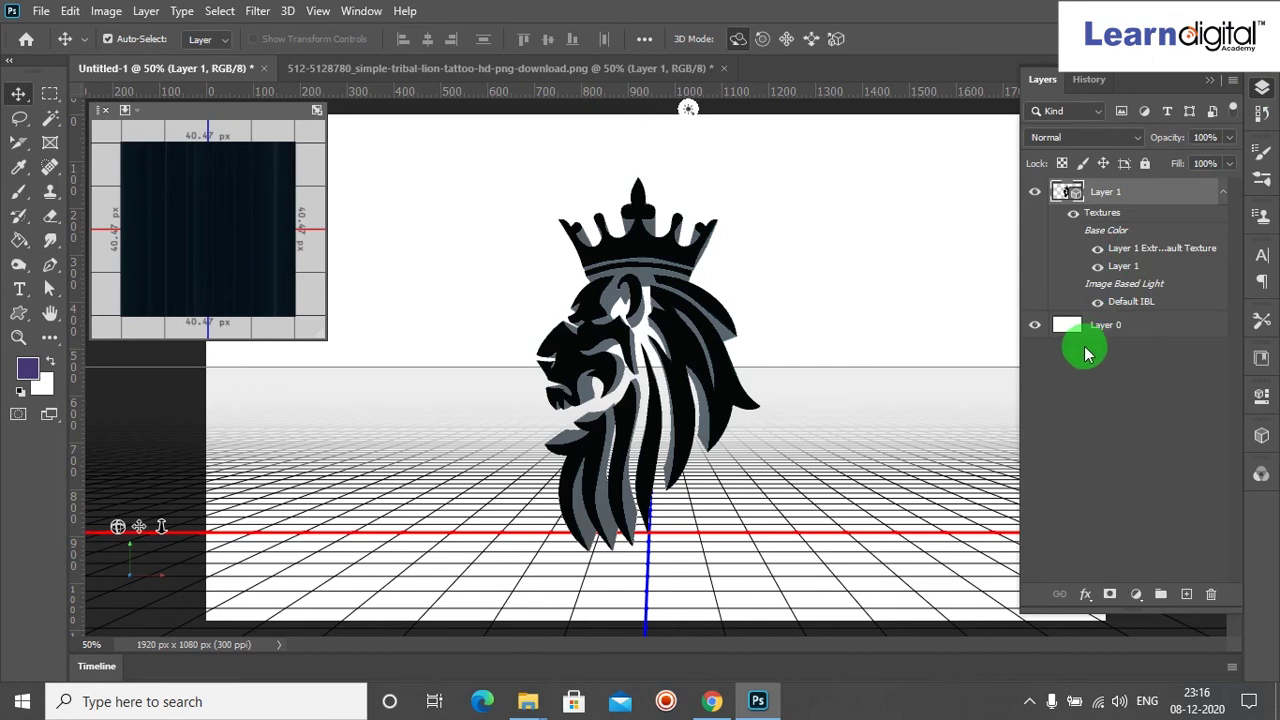
click(1101, 329)
right_click(1103, 331)
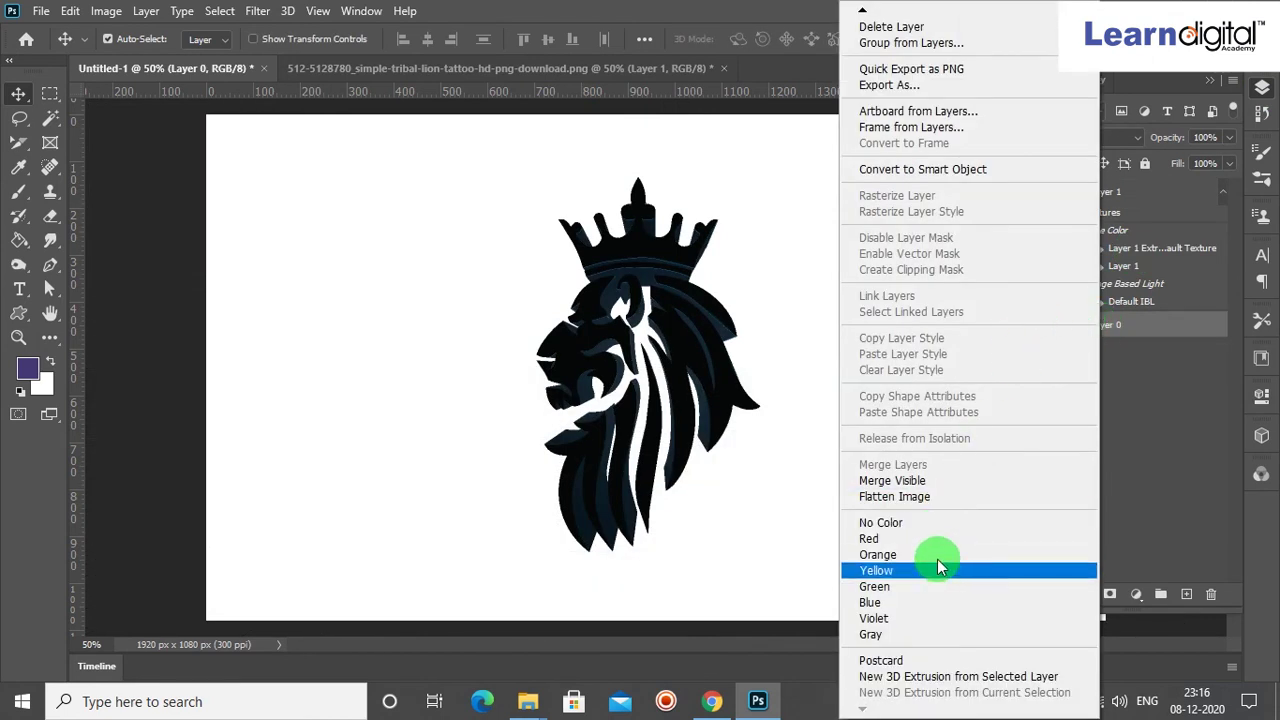
click(918, 662)
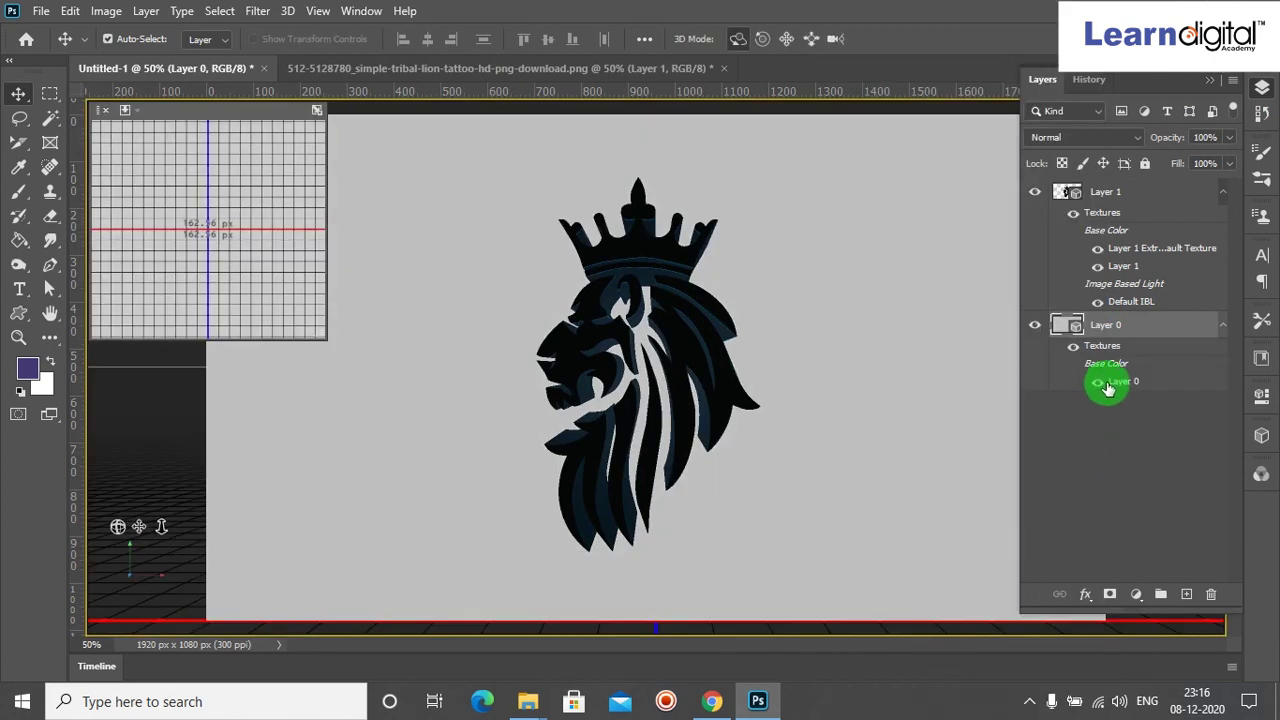
Collapse the texture rows of Layer 0 and Layer 1, then toggle Lock All on and off.
click(1224, 326)
click(1219, 194)
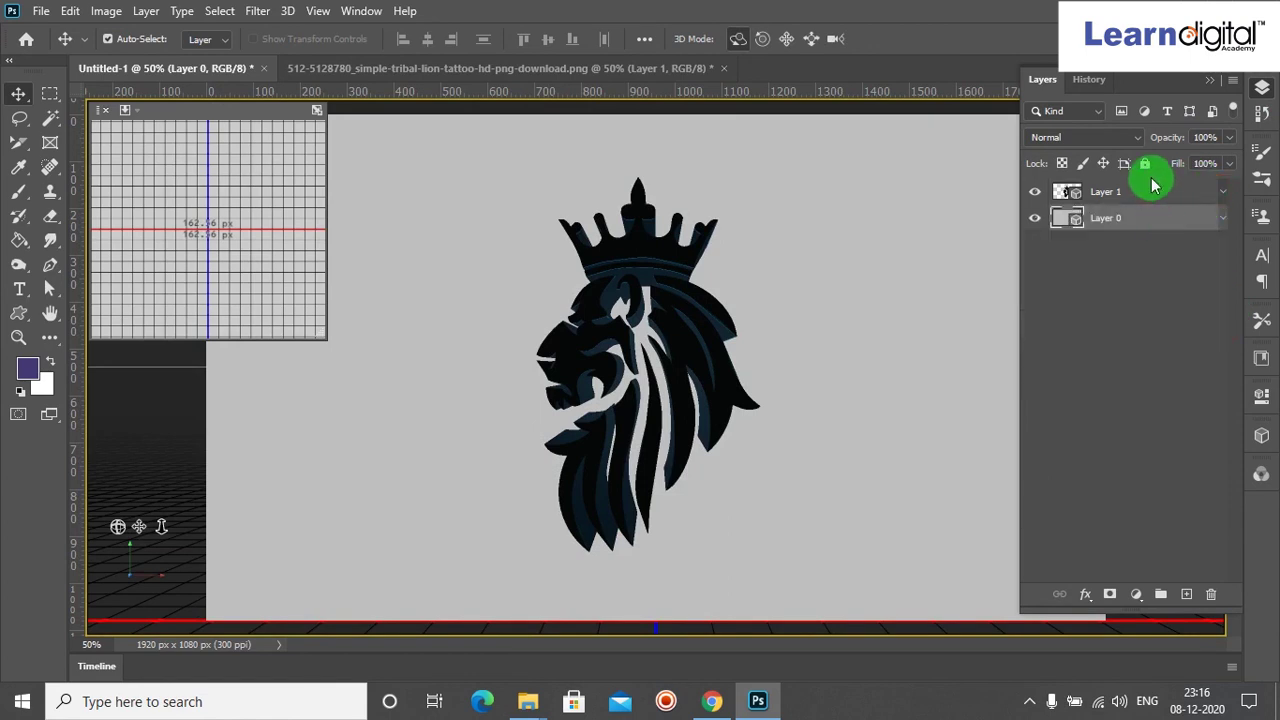
click(1148, 172)
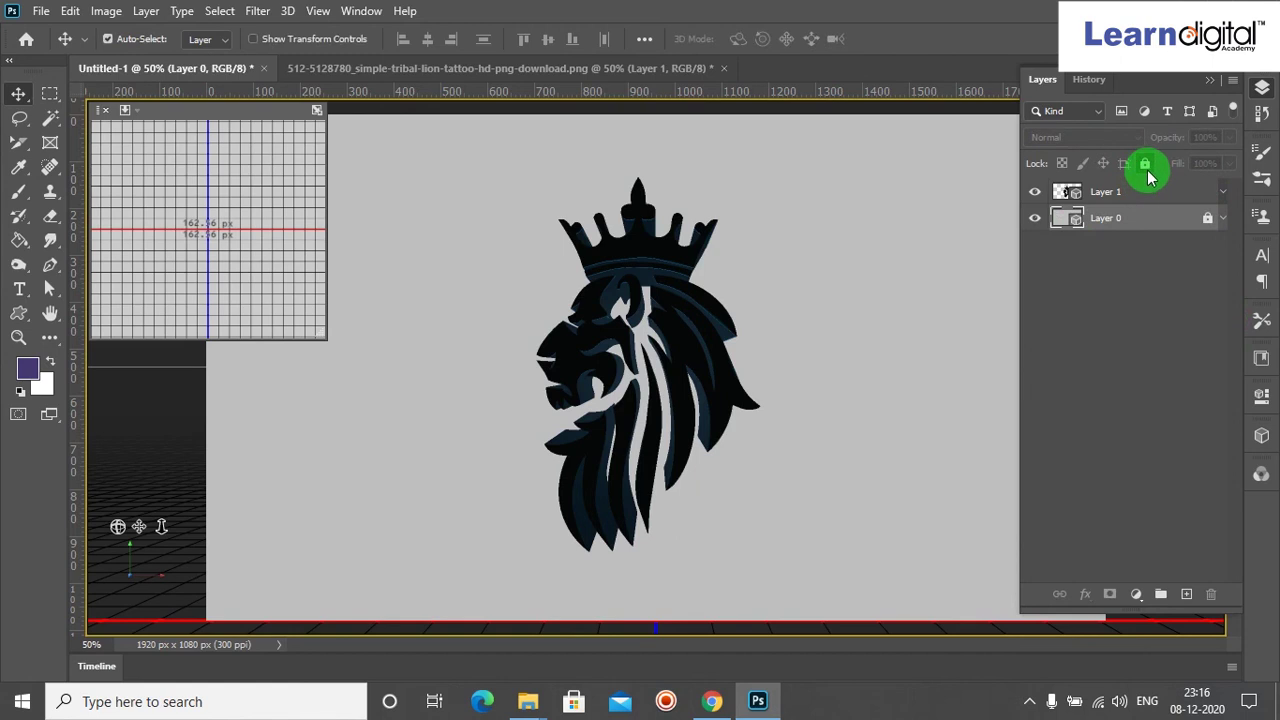
click(1160, 212)
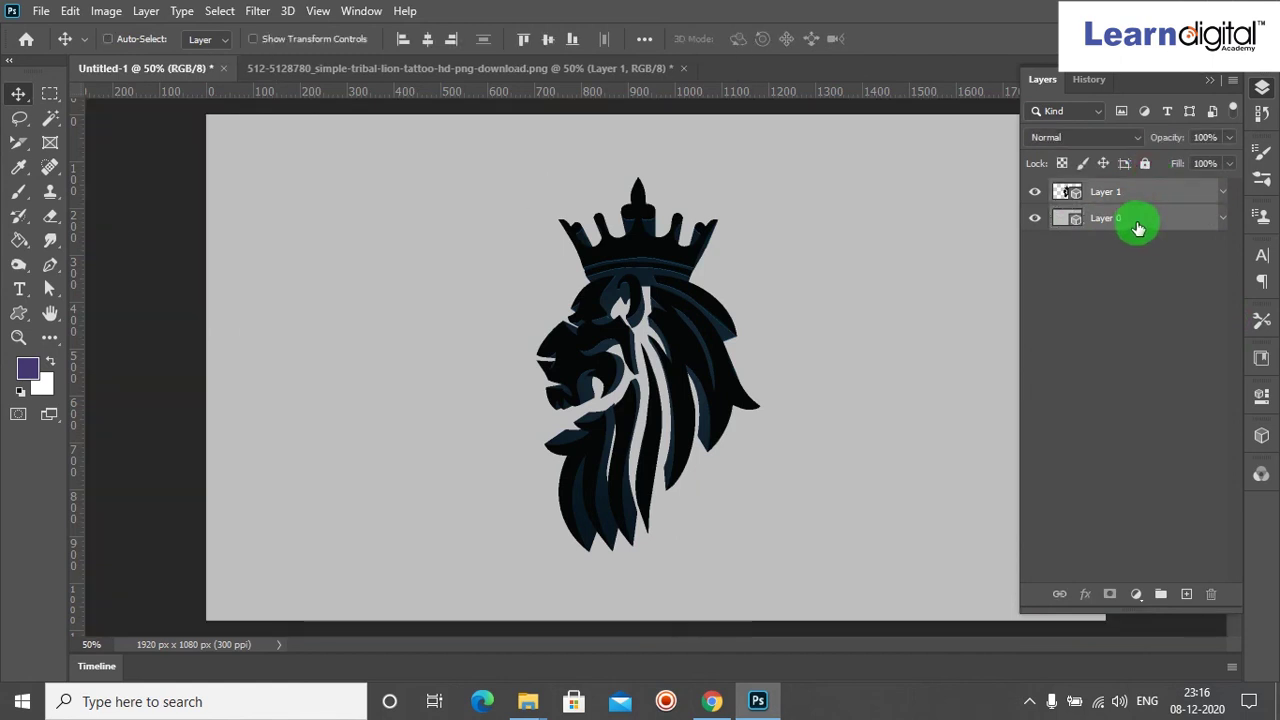
Combine the lion logo and postcard background with Merge 3D Layers, then run Render 3D Layer.
click(286, 14)
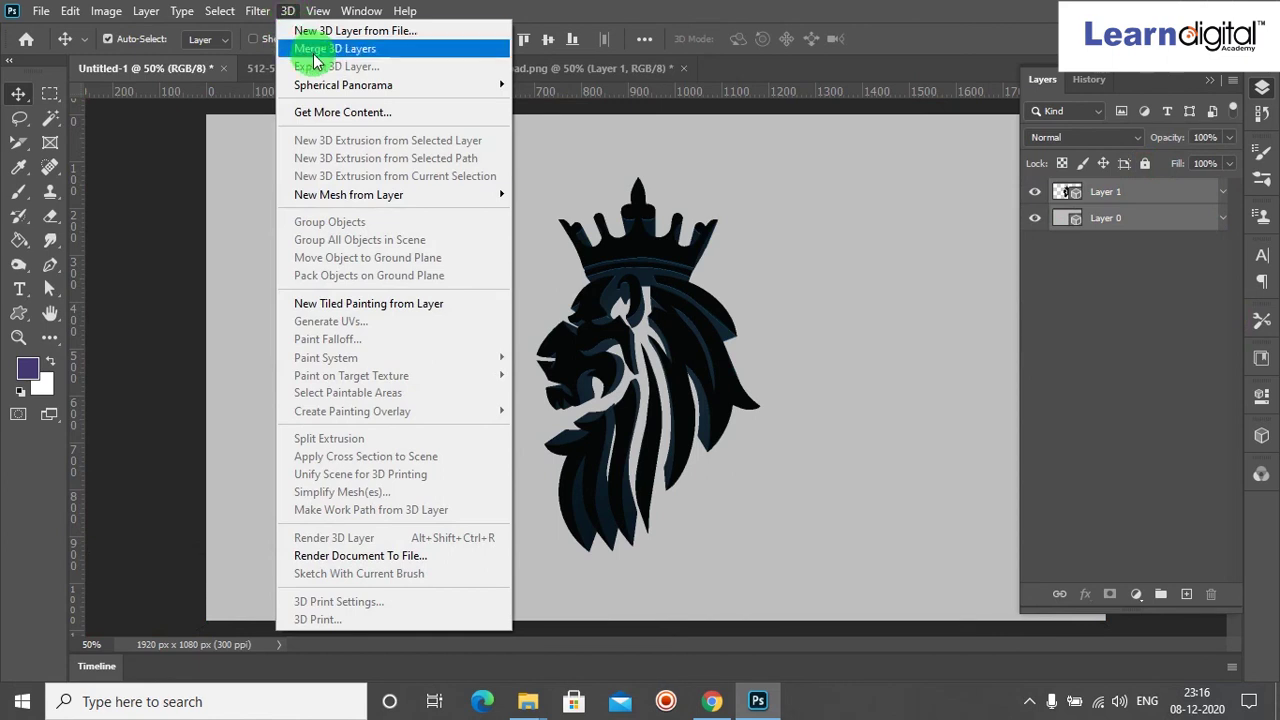
click(316, 49)
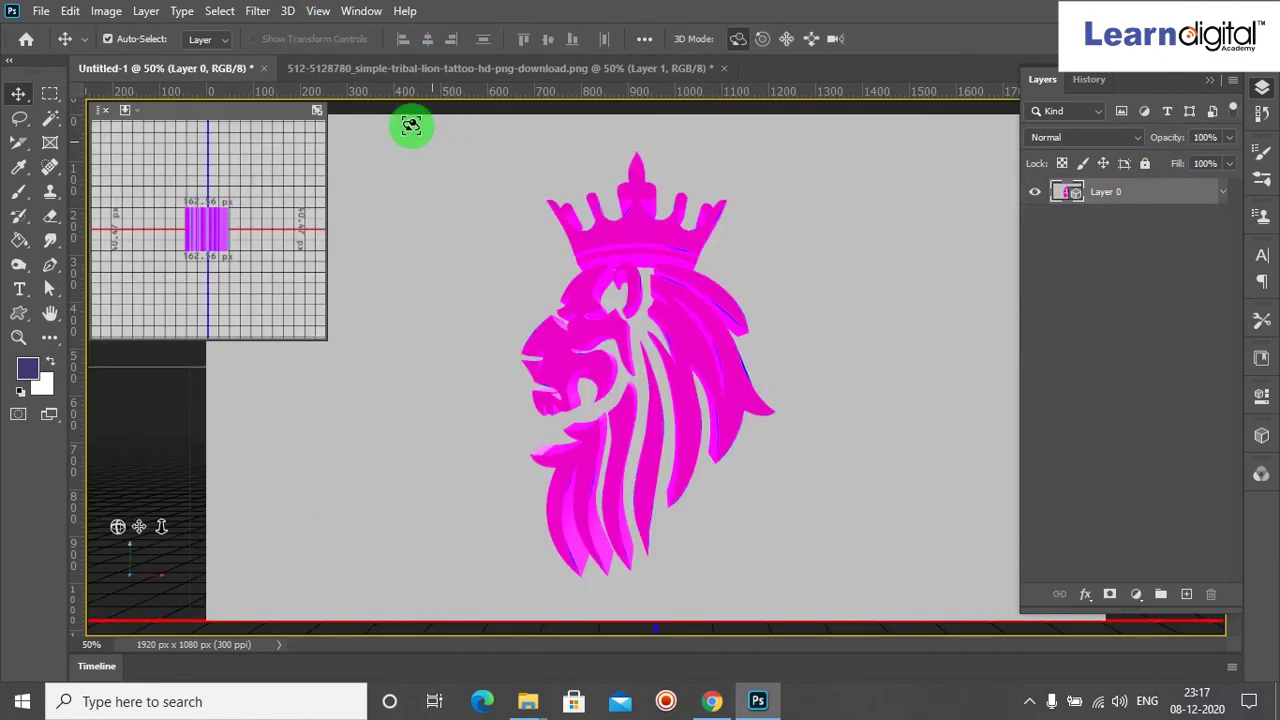
click(288, 12)
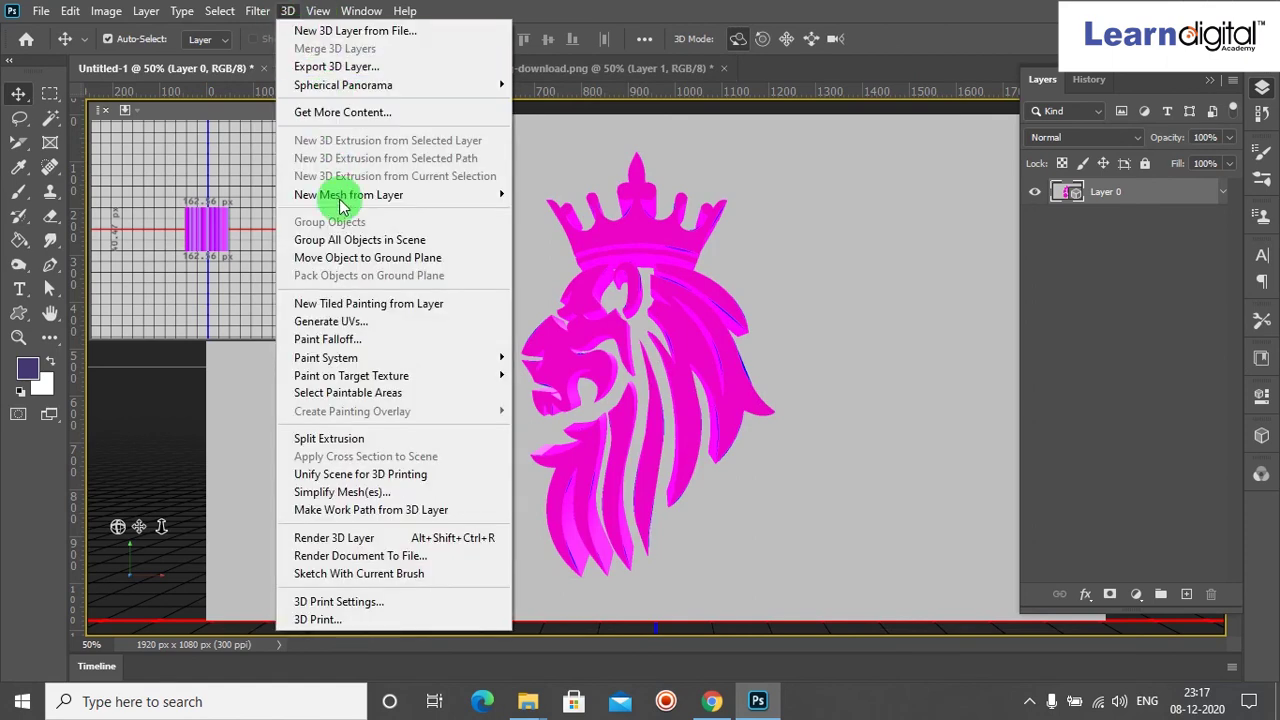
click(392, 545)
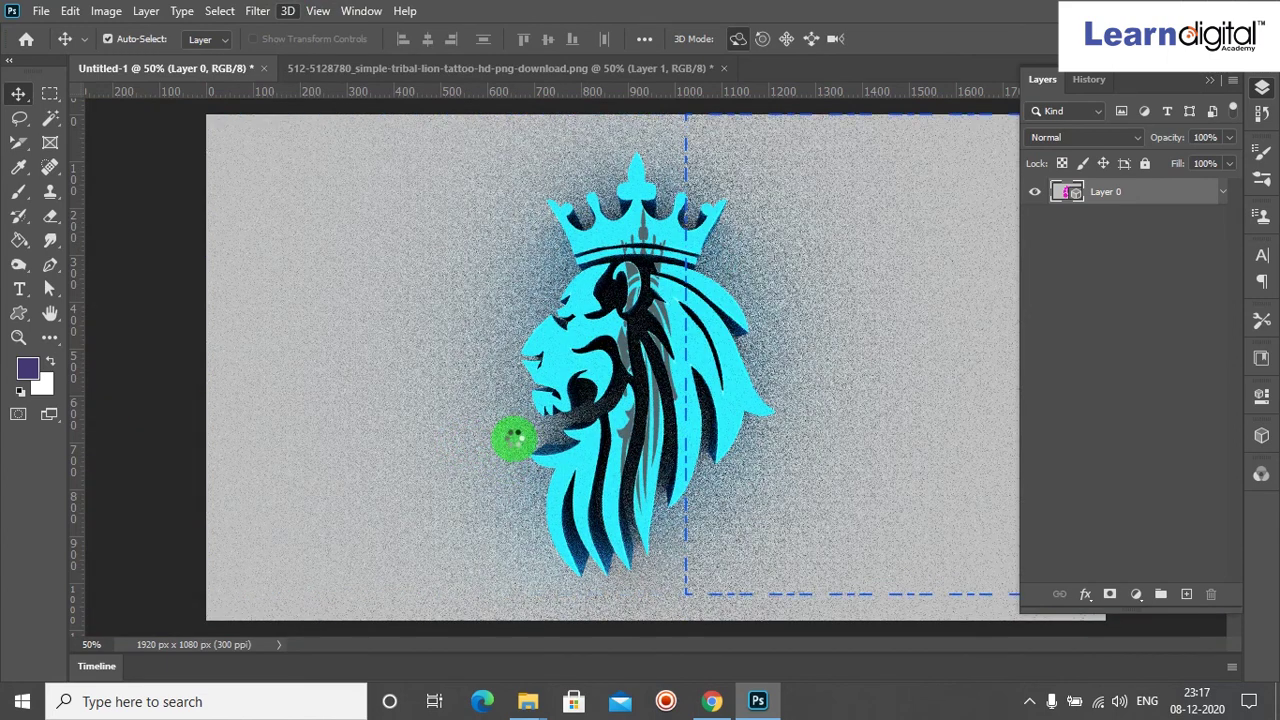
click(1033, 703)
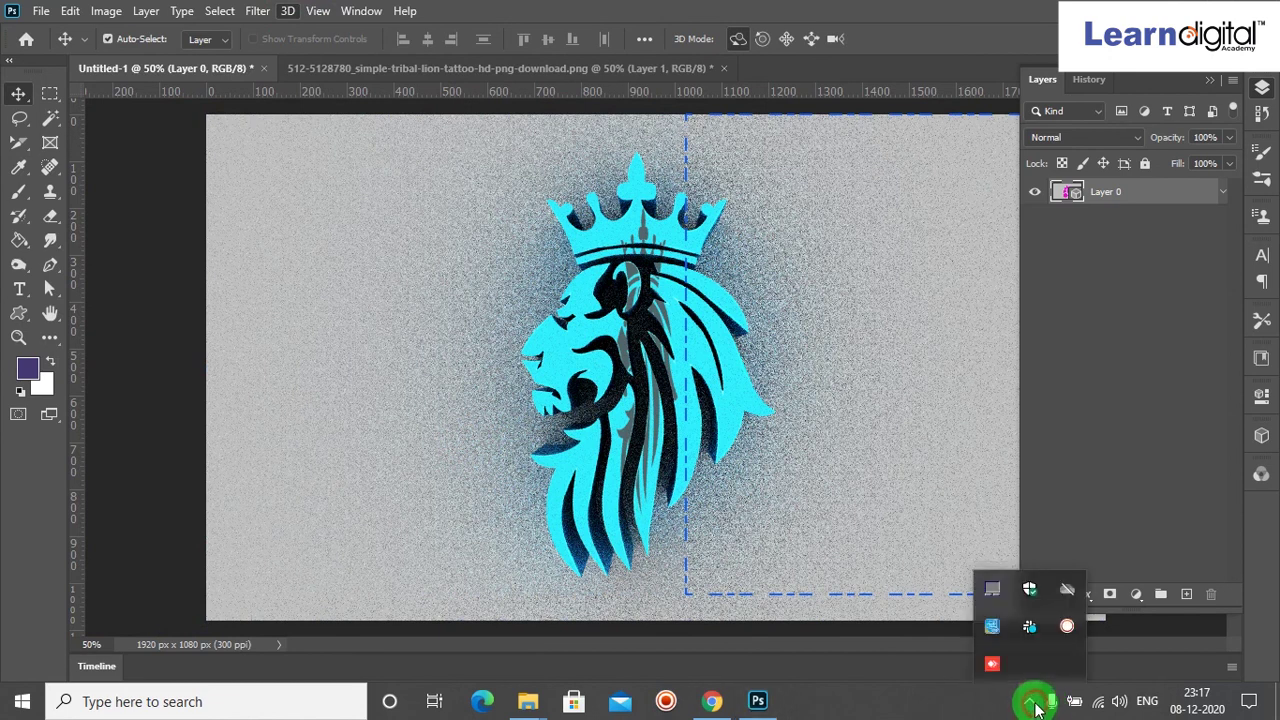
click(1060, 627)
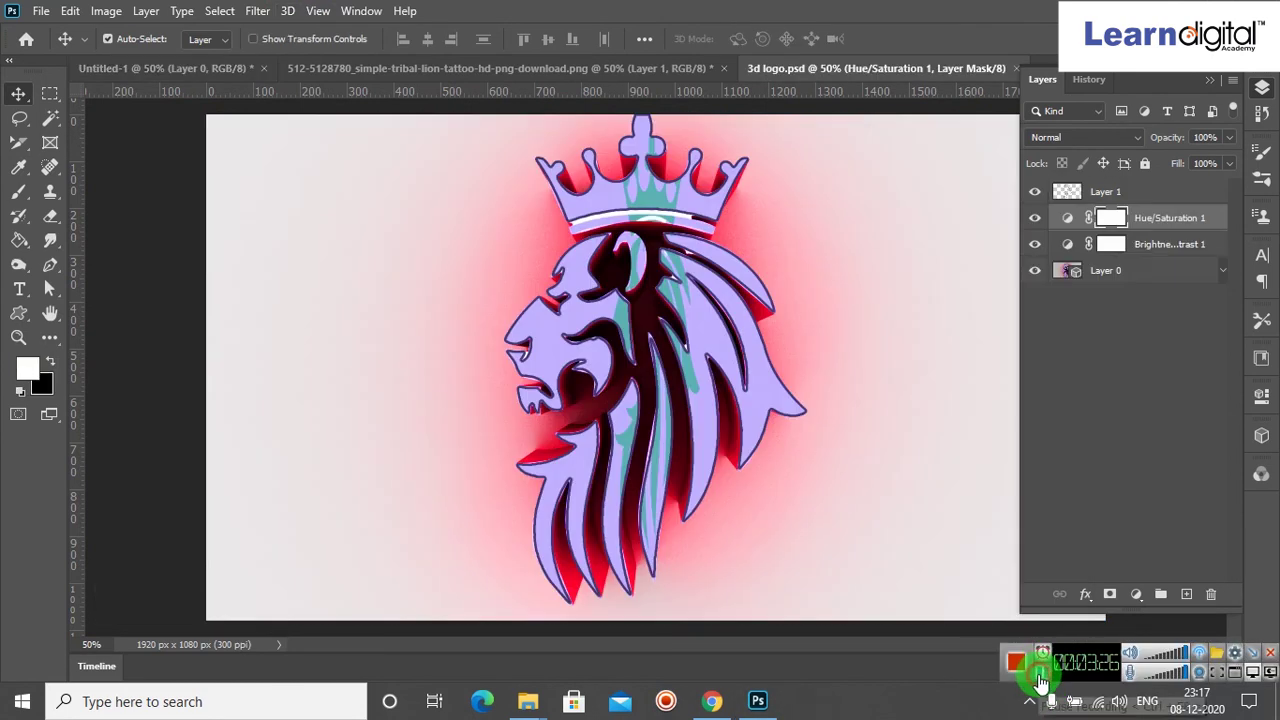
click(1256, 652)
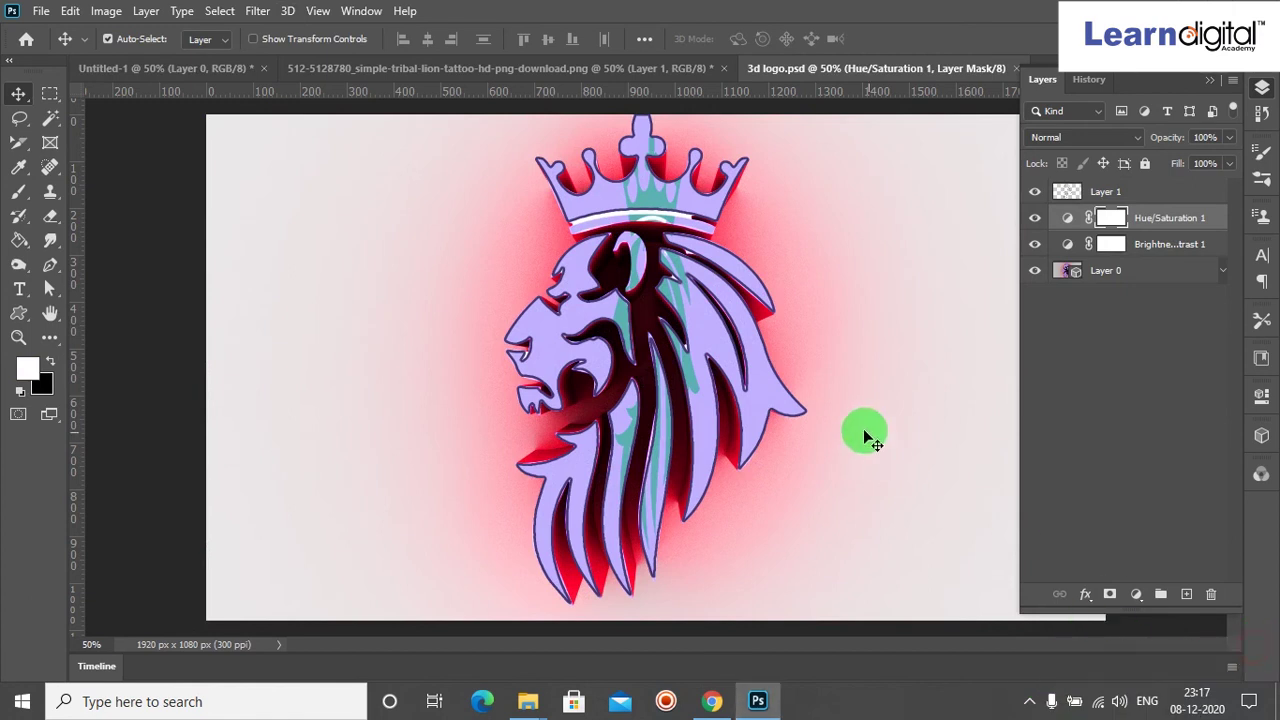